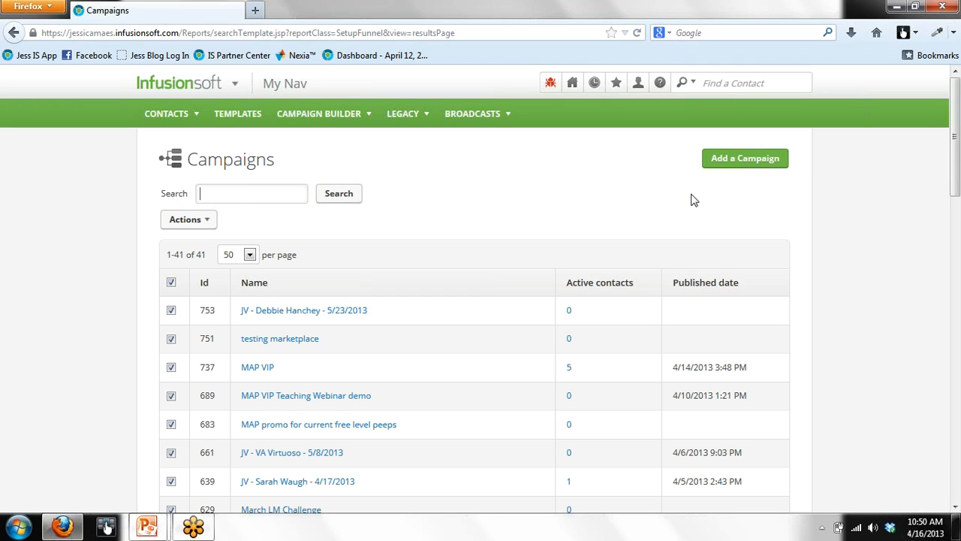
# Step: Create a new campaign, rename 'Untitled Campaign' to 'Reconnection Demo', and save it
pyautogui.click(736, 160)
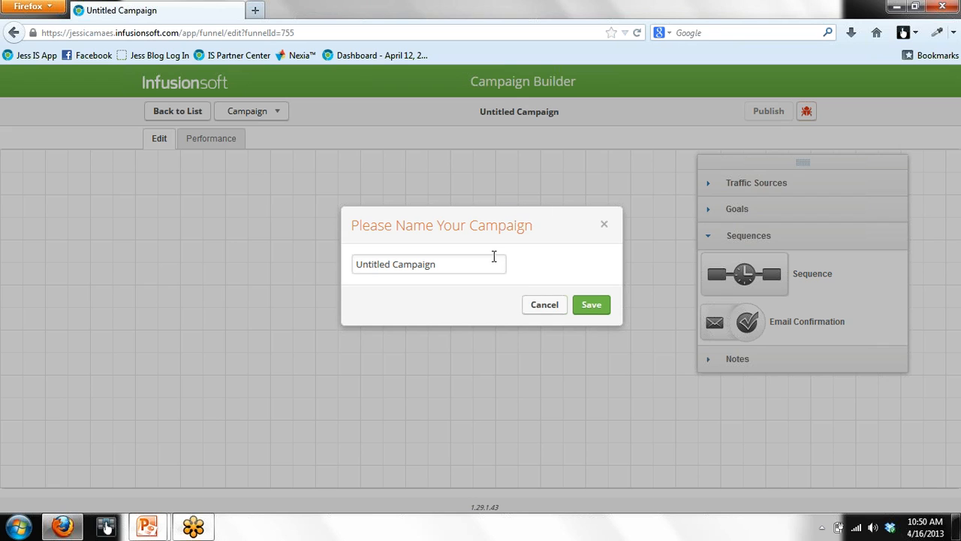
pyautogui.moveTo(468, 266); pyautogui.dragTo(96, 260)
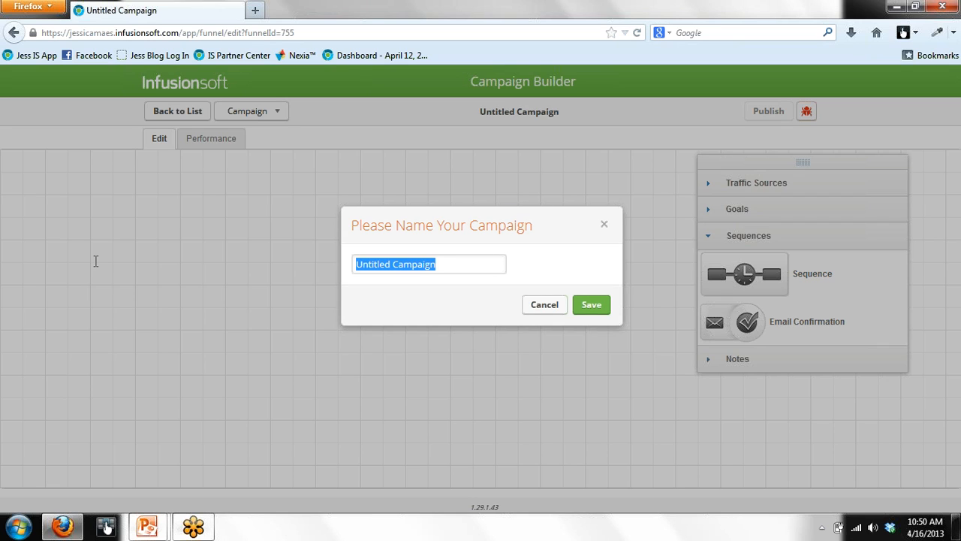
pyautogui.write('Reconn')
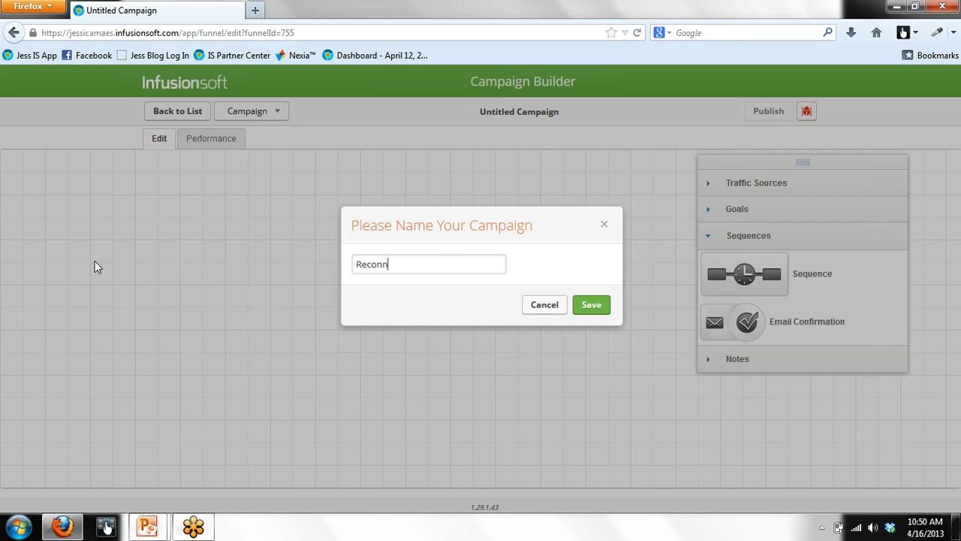
pyautogui.write('ection Demo')
pyautogui.click(589, 314)
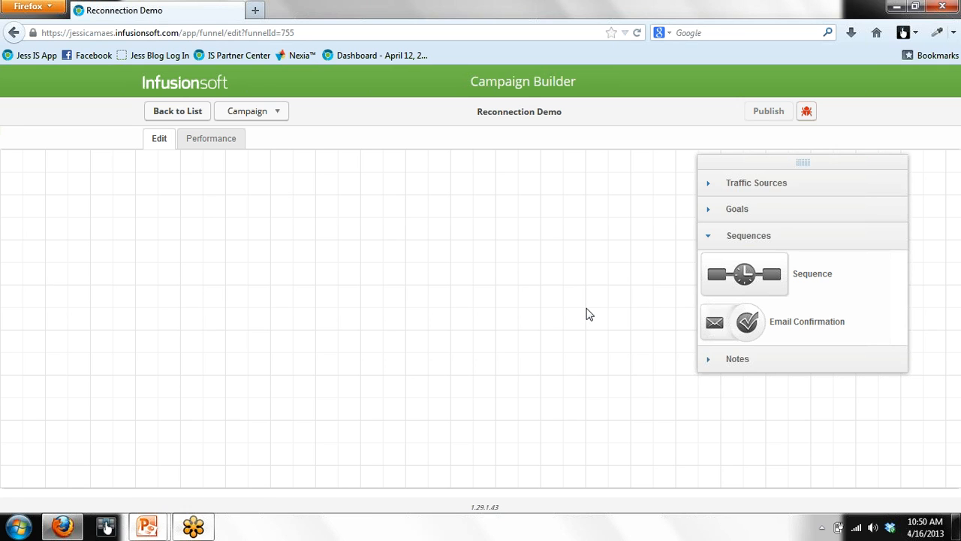
pyautogui.click(757, 189)
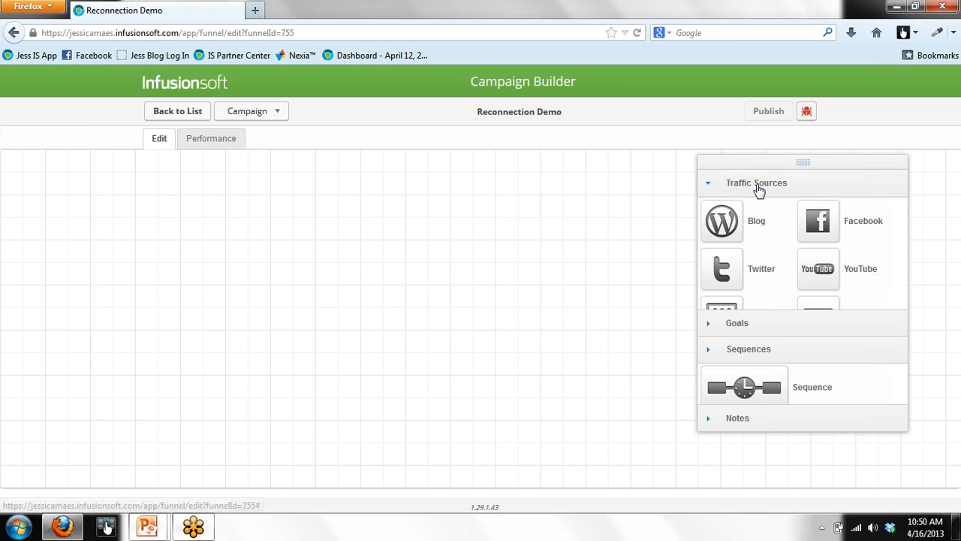
pyautogui.click(902, 375)
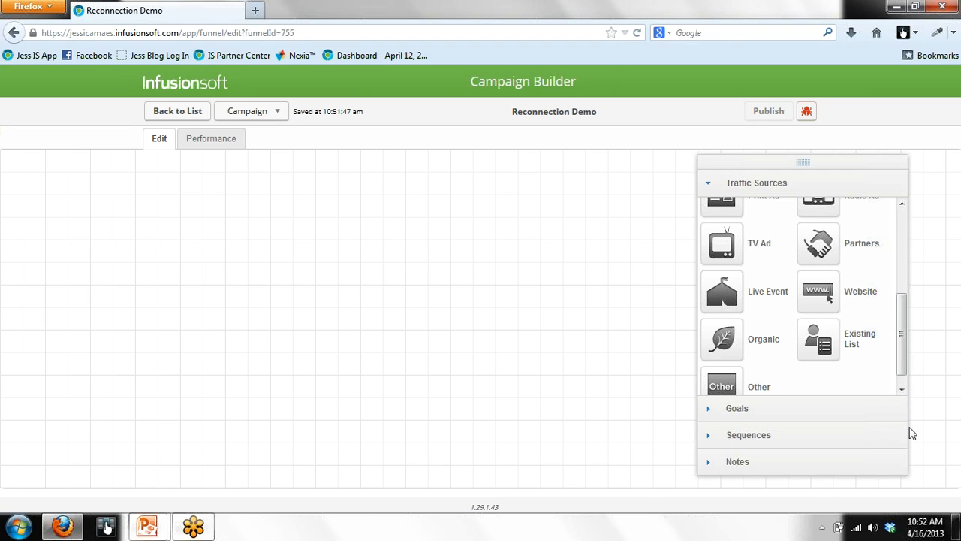
# Step: Place an Existing List traffic source on the canvas with an Untitled Sequence to its right
pyautogui.moveTo(812, 349); pyautogui.dragTo(155, 209)
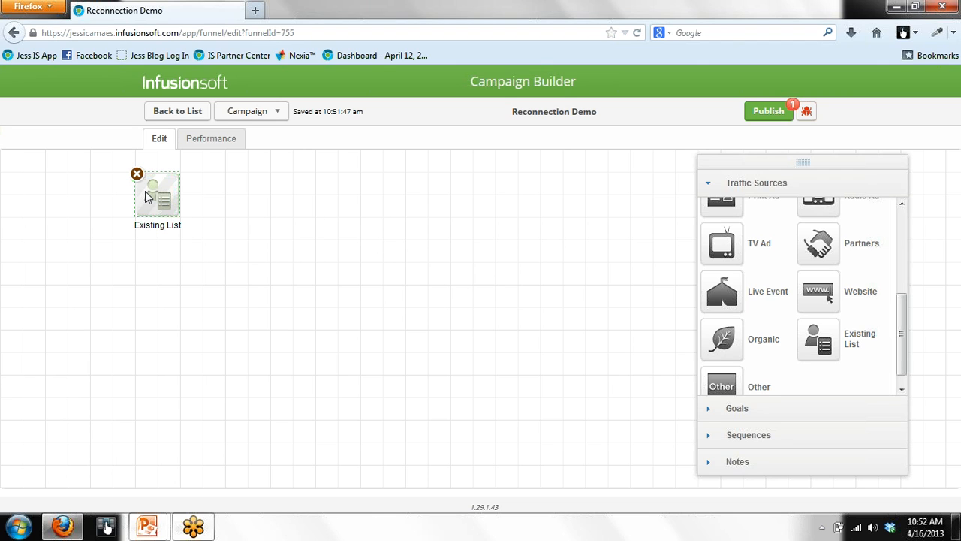
pyautogui.click(154, 212)
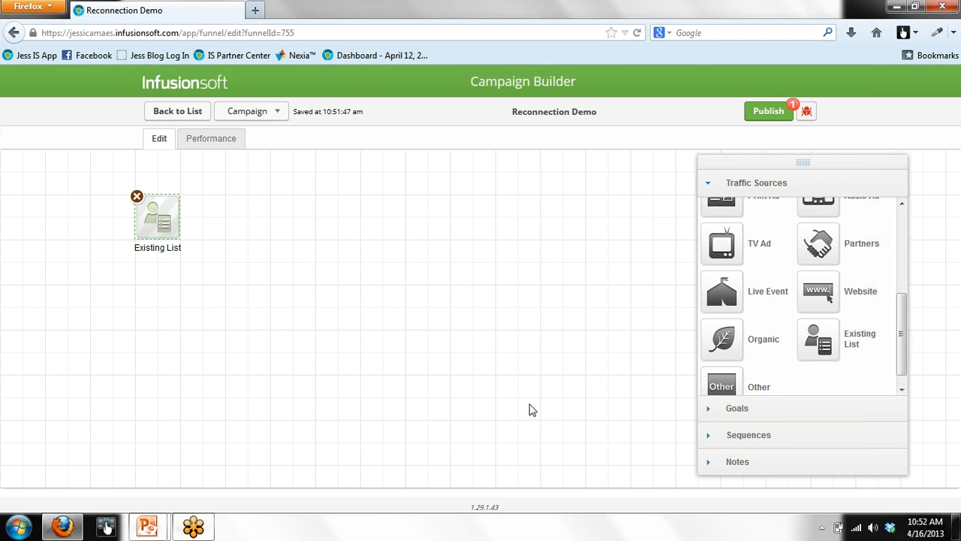
pyautogui.click(748, 436)
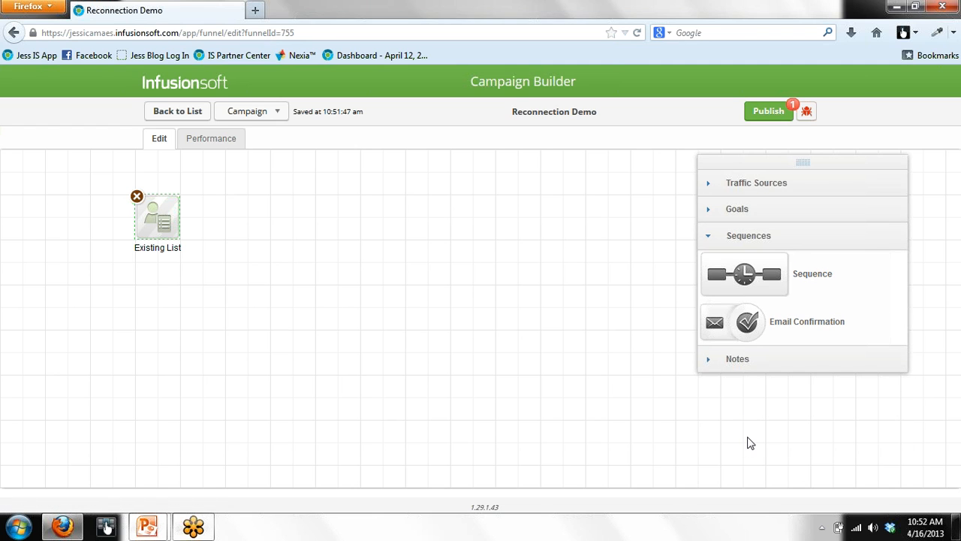
pyautogui.moveTo(744, 285); pyautogui.dragTo(256, 214)
pyautogui.click(254, 214)
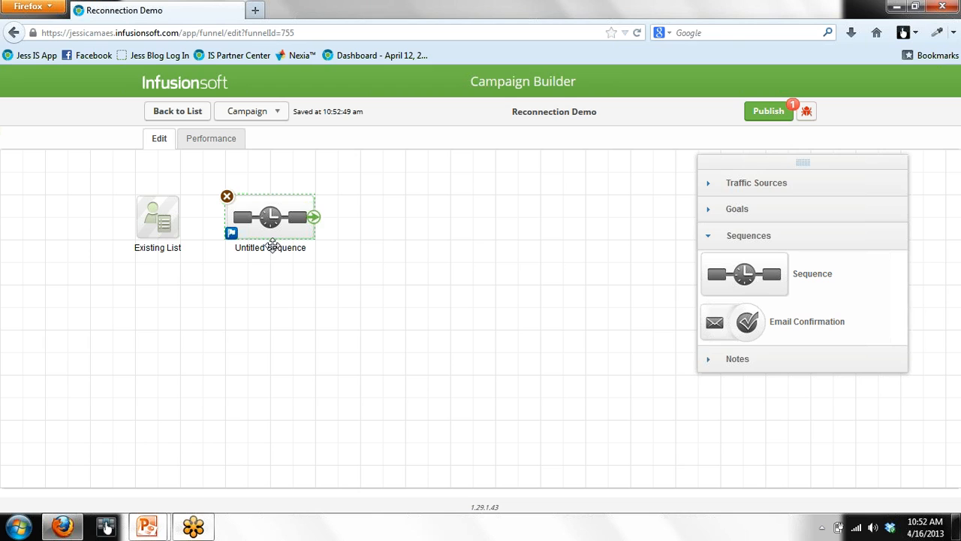
# Step: Rename the Untitled Sequence to '1 reconnection email'
pyautogui.doubleClick(273, 247)
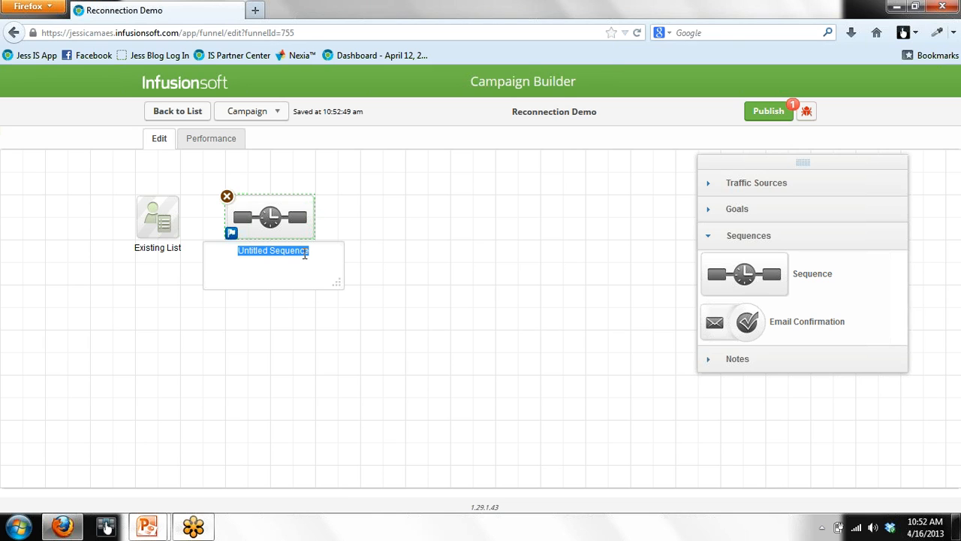
pyautogui.write('1 re')
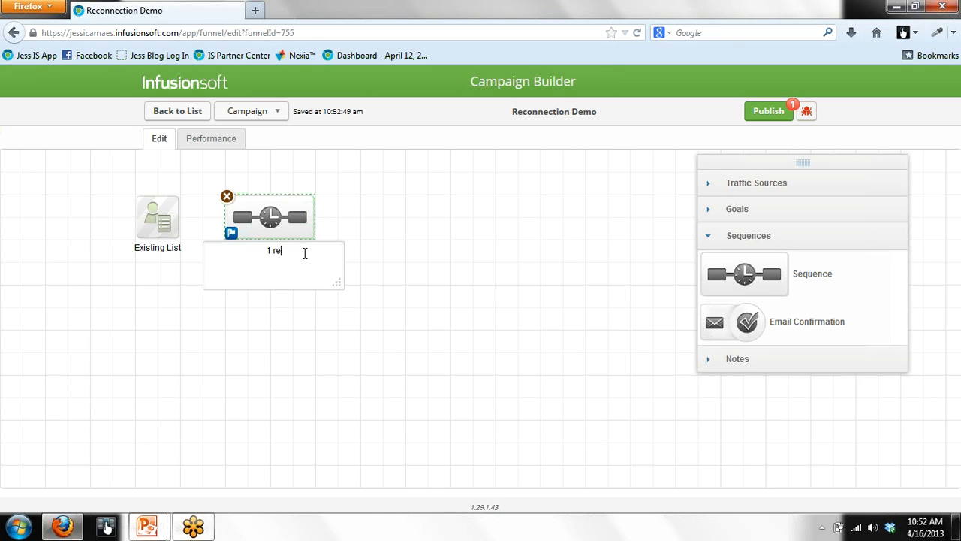
pyautogui.write('connection email')
pyautogui.click(492, 251)
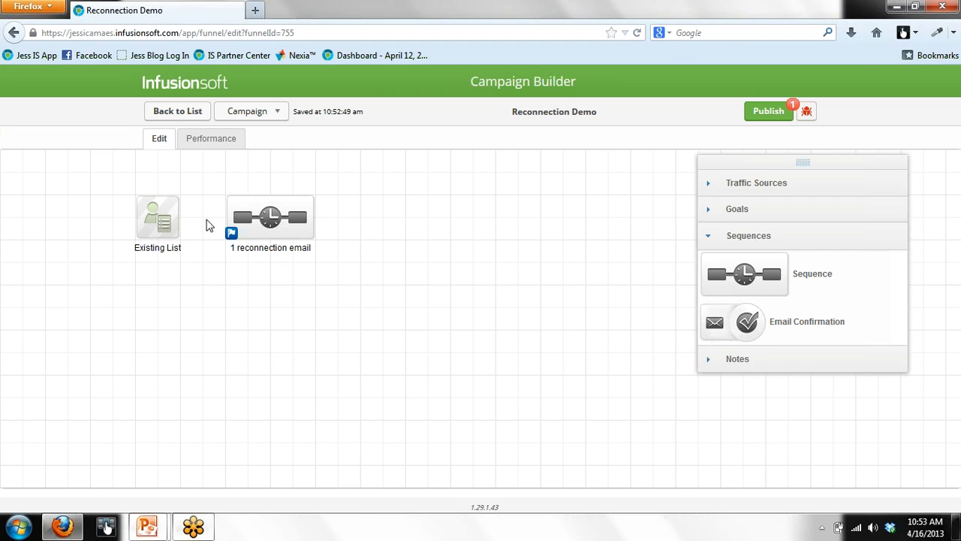
# Step: Drag the Existing List connector onto the '1 reconnection email' sequence to link them
pyautogui.moveTo(180, 223)
pyautogui.moveTo(180, 220); pyautogui.dragTo(240, 217)
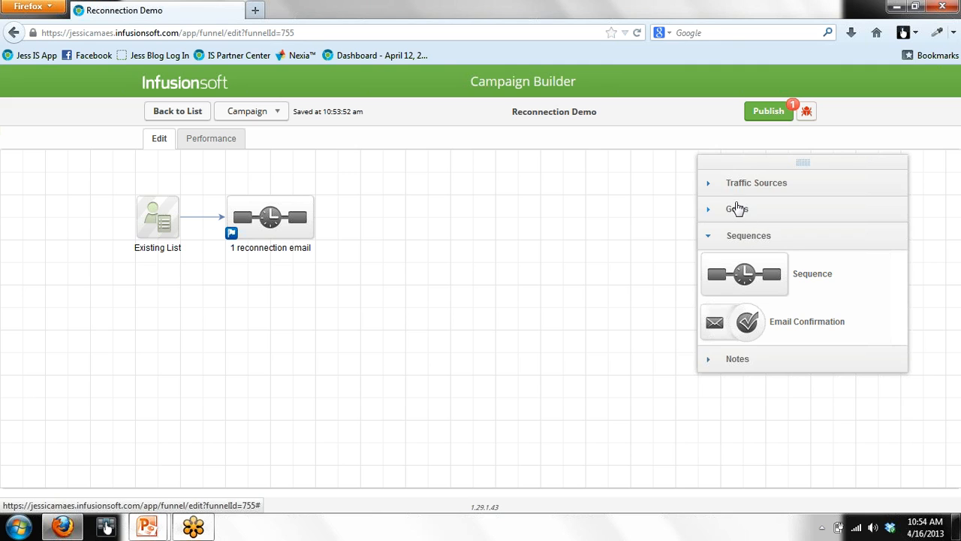
# Step: Add an Indicate interest goal named 'Clicked yes/wants to receive info' and a new sequence to its right
pyautogui.click(737, 208)
pyautogui.click(901, 381)
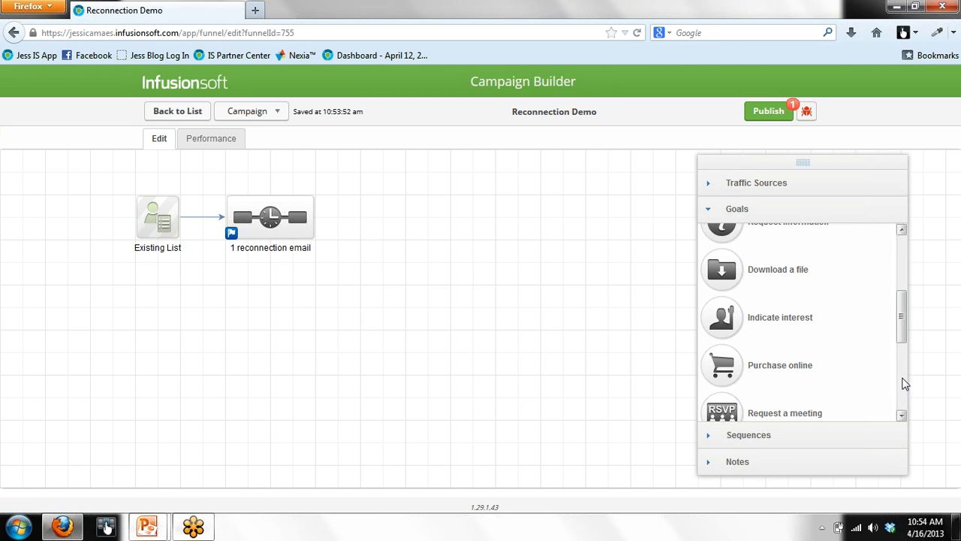
pyautogui.moveTo(725, 324); pyautogui.dragTo(379, 219)
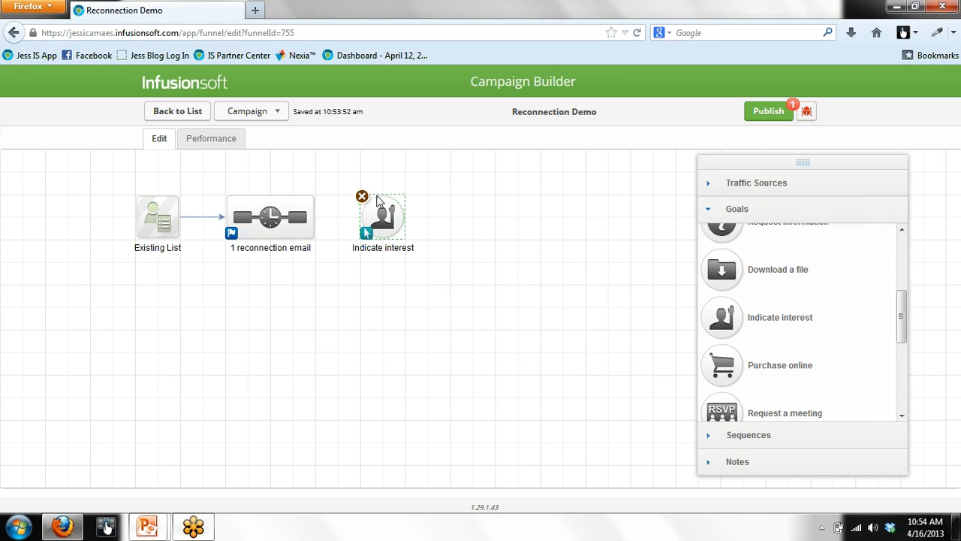
pyautogui.doubleClick(379, 249)
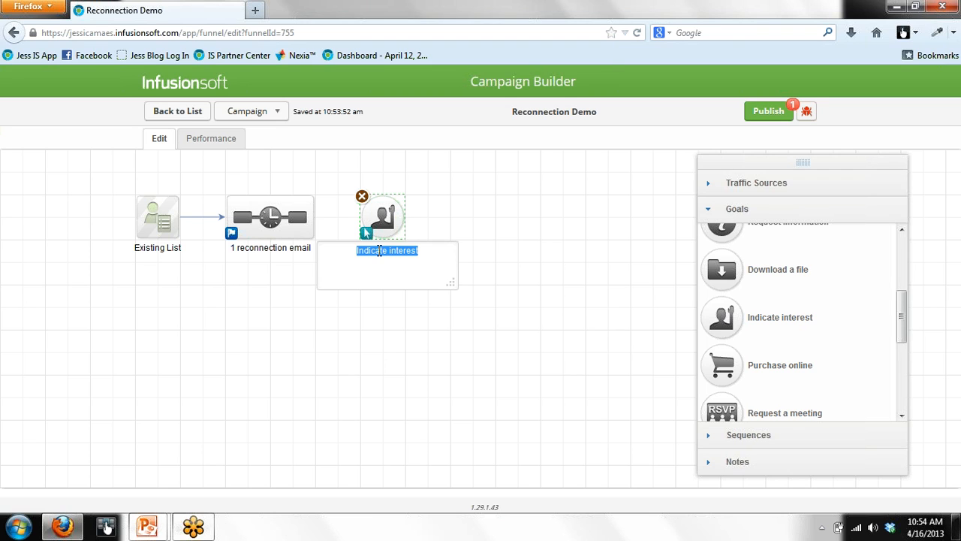
pyautogui.write('Clicked yes/wants to receive ')
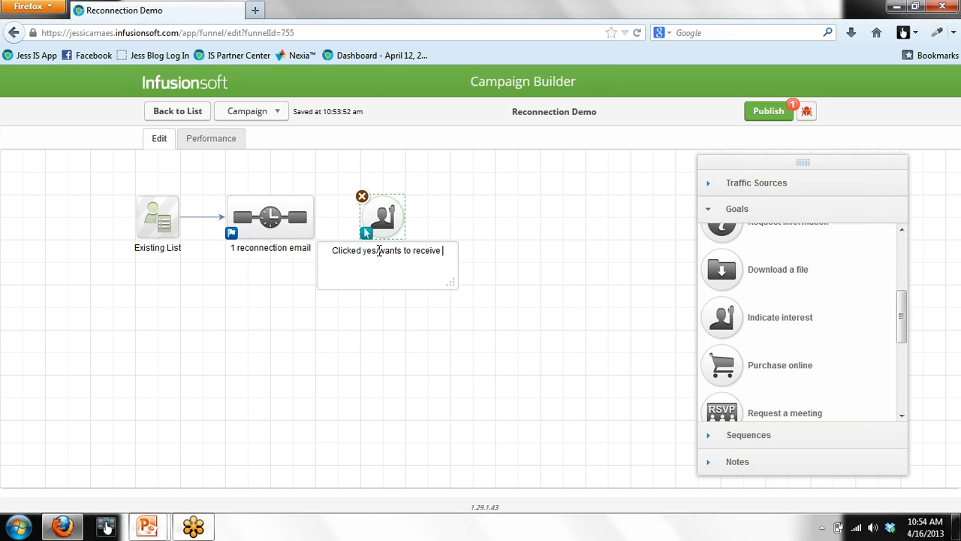
pyautogui.write('info')
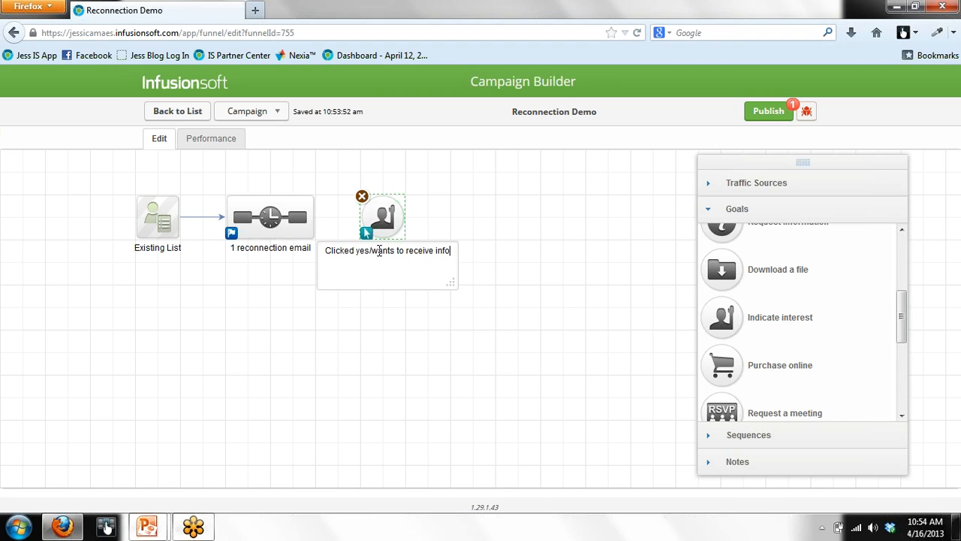
pyautogui.click(552, 294)
pyautogui.click(774, 435)
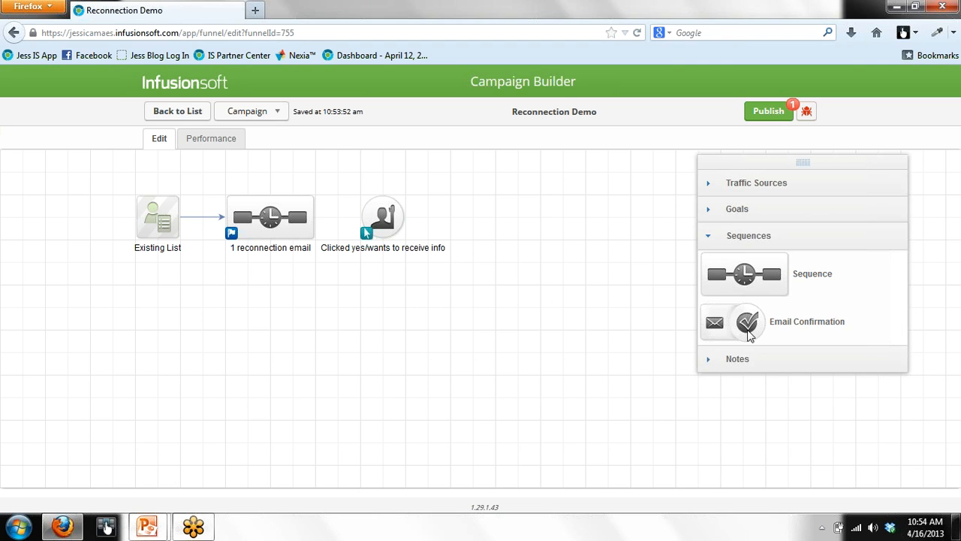
pyautogui.moveTo(749, 274); pyautogui.dragTo(520, 224)
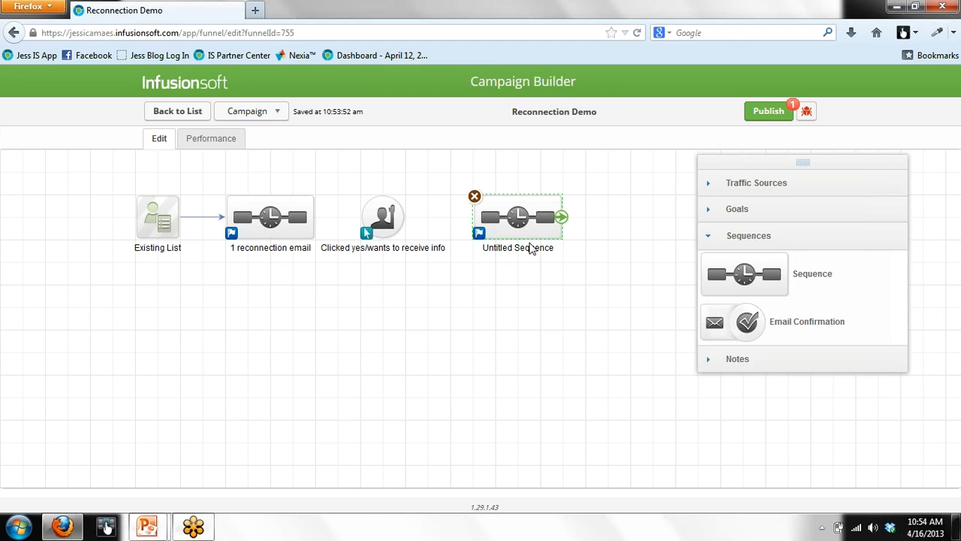
# Step: Rename the newest sequence to 'Tag / Email delivering your offer', fixing the typos along the way
pyautogui.doubleClick(530, 248)
pyautogui.write('Tag ')
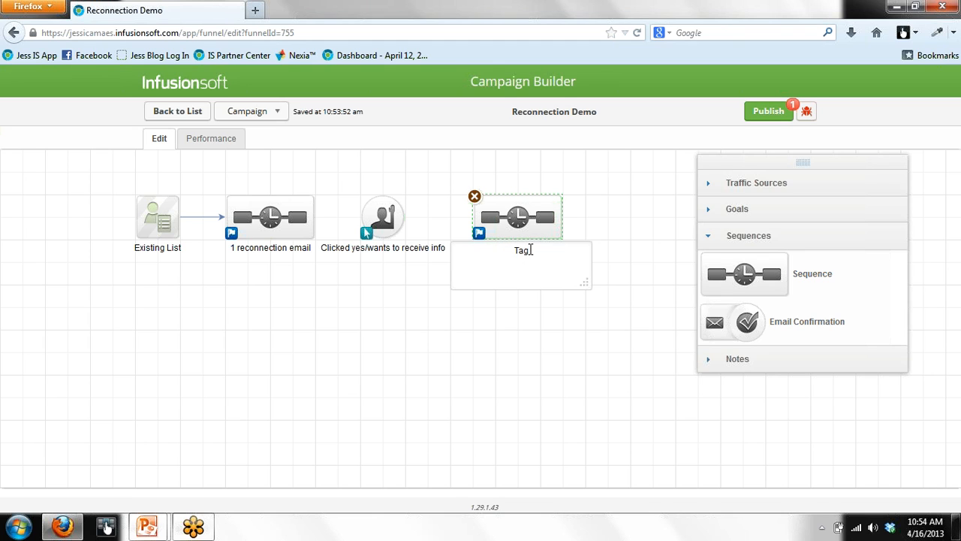
pyautogui.write('Email delivering what you pot')
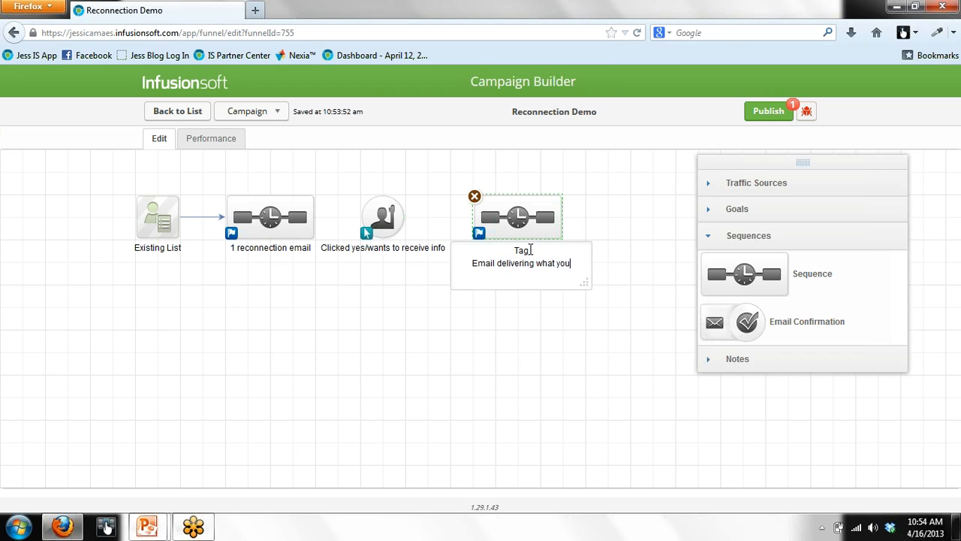
pyautogui.press('BackSpace')
pyautogui.press('BackSpace')
pyautogui.press('BackSpace')
pyautogui.write('off')
pyautogui.write('er')
pyautogui.press('BackSpace')
pyautogui.press('BackSpace')
pyautogui.press('BackSpace')
pyautogui.press('BackSpace')
pyautogui.press('BackSpace')
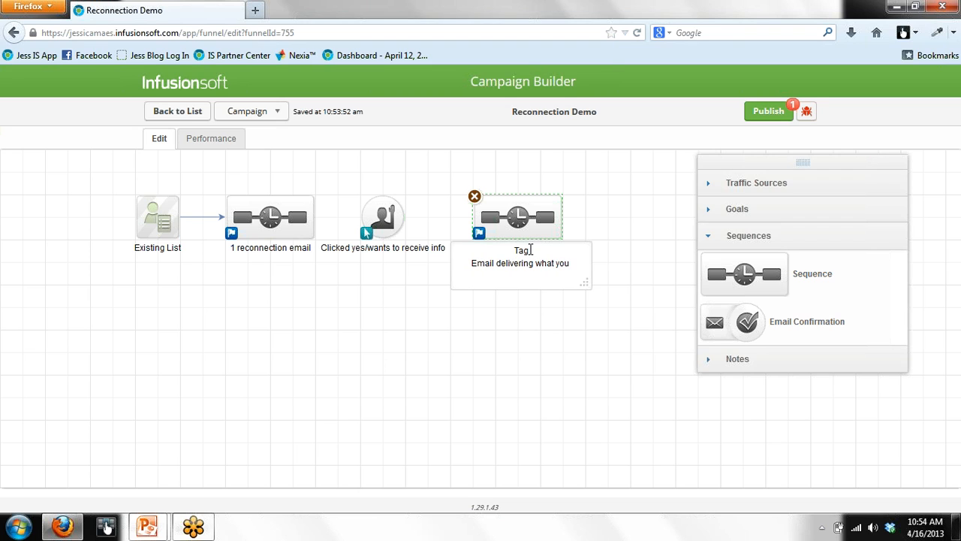
pyautogui.write('offerred')
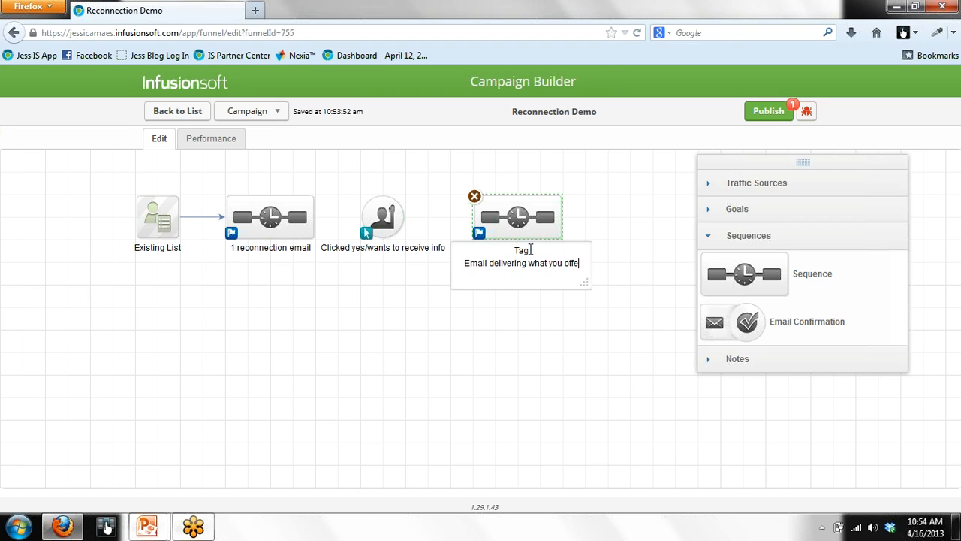
pyautogui.press('BackSpace')
pyautogui.press('BackSpace')
pyautogui.press('BackSpace')
pyautogui.press('BackSpace')
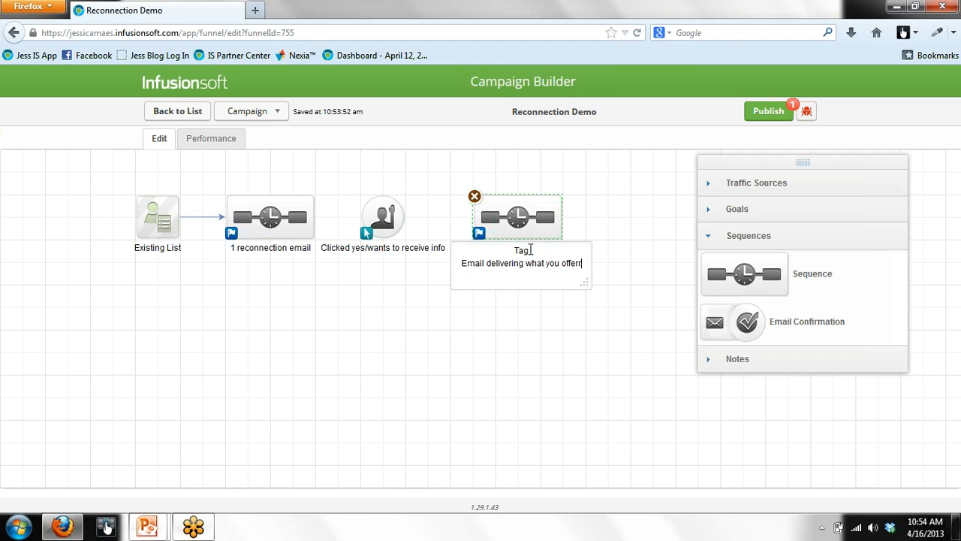
pyautogui.press('BackSpace')
pyautogui.press('BackSpace')
pyautogui.press('BackSpace')
pyautogui.press('BackSpace')
pyautogui.press('BackSpace')
pyautogui.press('BackSpace')
pyautogui.press('BackSpace')
pyautogui.press('BackSpace')
pyautogui.press('BackSpace')
pyautogui.press('BackSpace')
pyautogui.press('BackSpace')
pyautogui.press('BackSpace')
pyautogui.press('BackSpace')
pyautogui.press('BackSpace')
pyautogui.write('your offer')
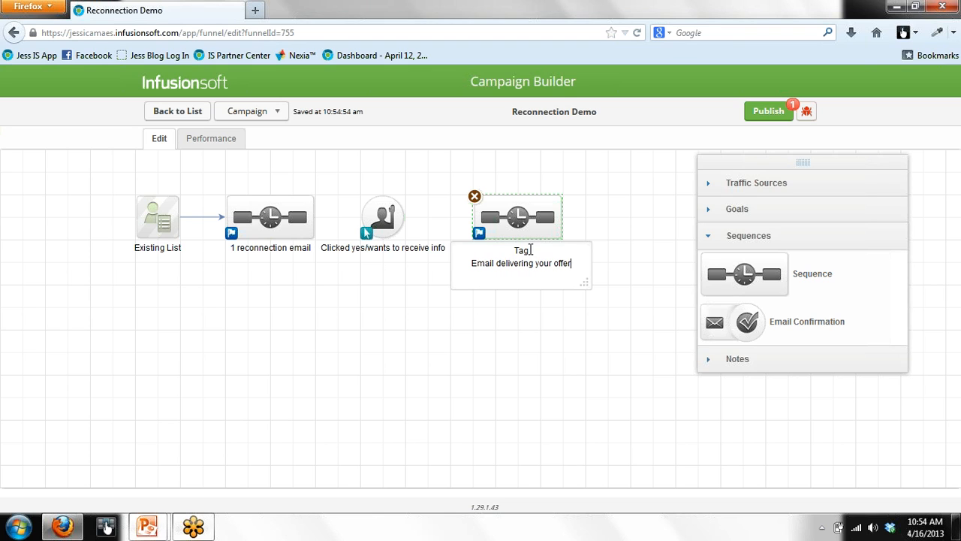
pyautogui.click(586, 330)
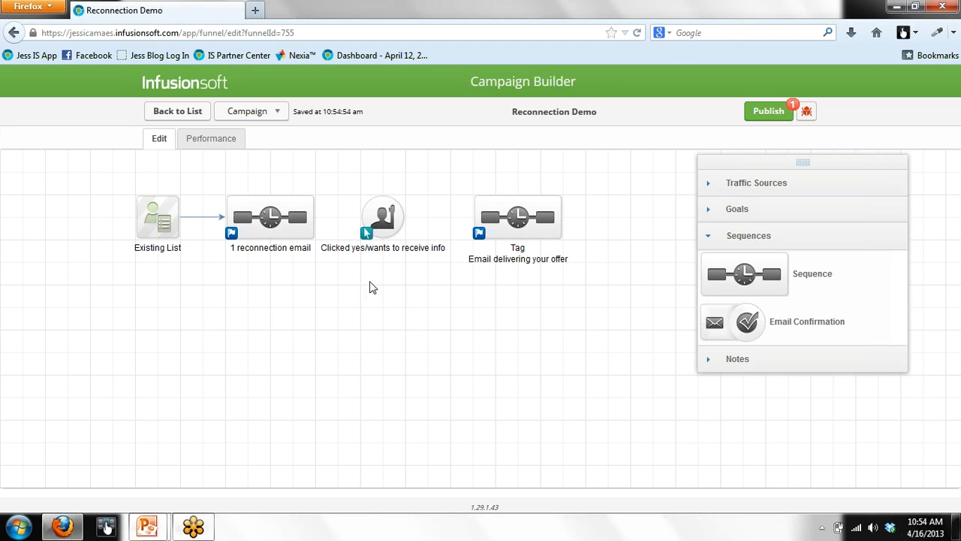
# Step: Add the lines 'delay' and 'tag and/or task to remove from database' to the reconnection sequence label
pyautogui.click(288, 250)
pyautogui.click(287, 251)
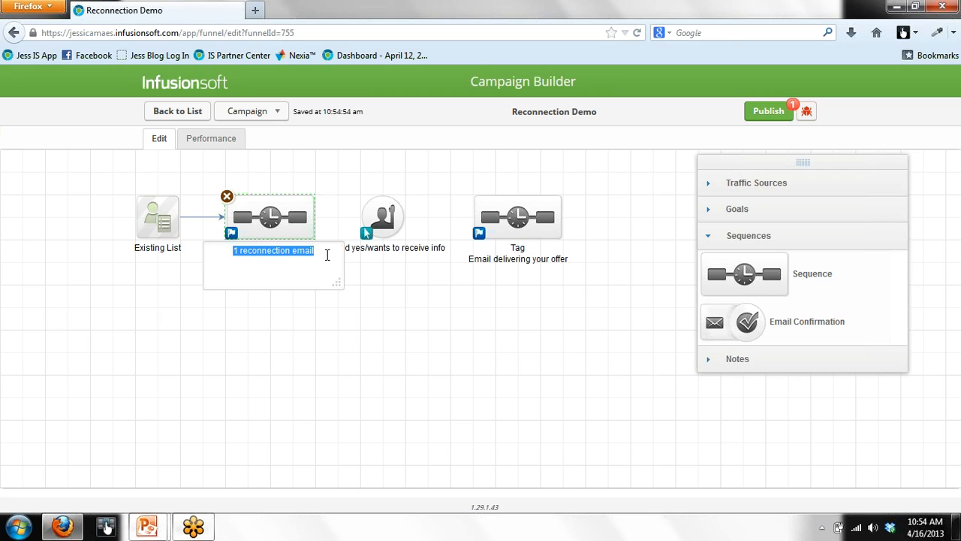
pyautogui.click(326, 254)
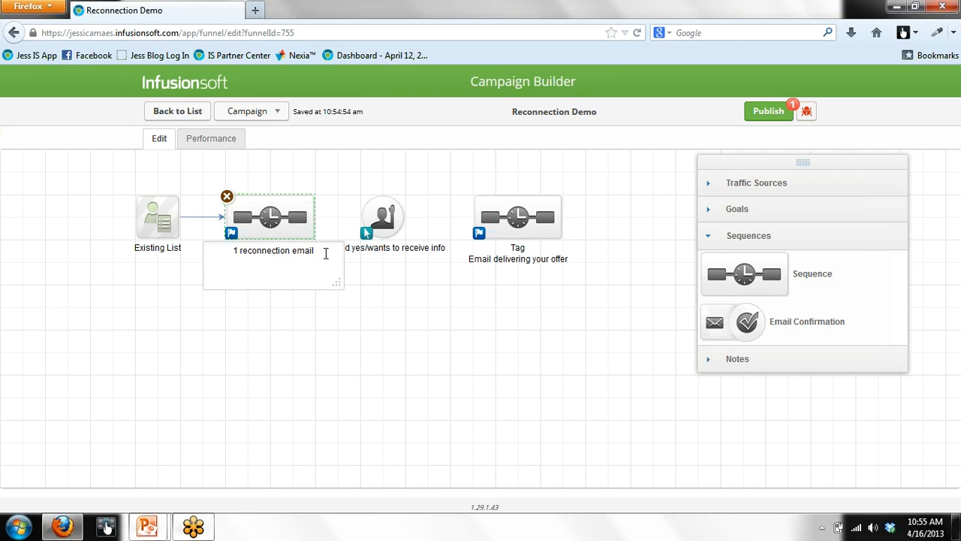
pyautogui.press('Return')
pyautogui.write('delay')
pyautogui.press('Return')
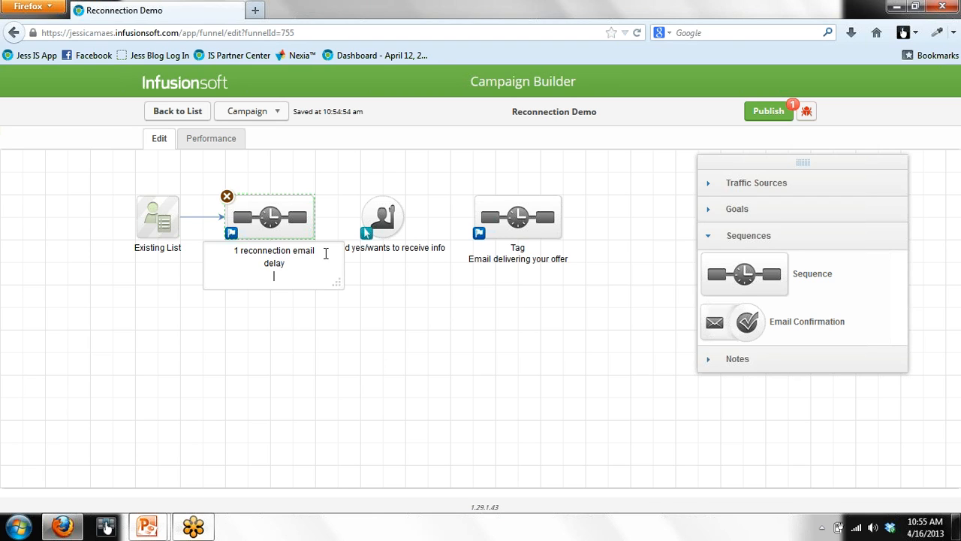
pyautogui.write('tag in')
pyautogui.press('BackSpace')
pyautogui.press('BackSpace')
pyautogui.write('and/or task to remove ')
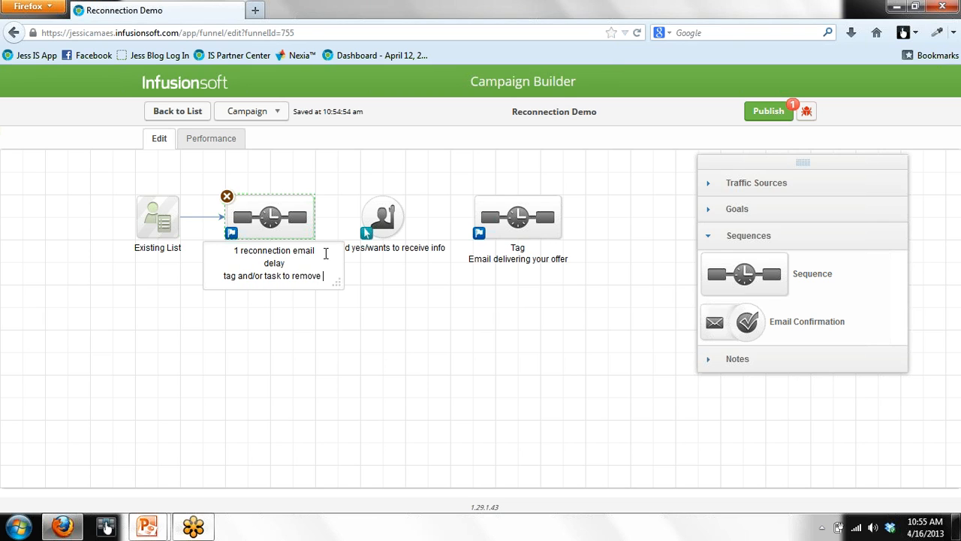
pyautogui.write('from database')
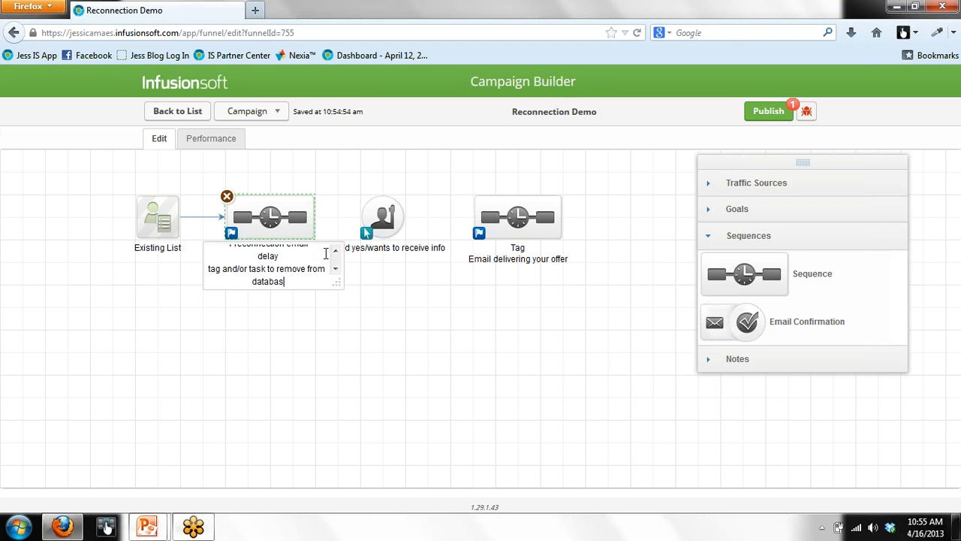
pyautogui.click(443, 345)
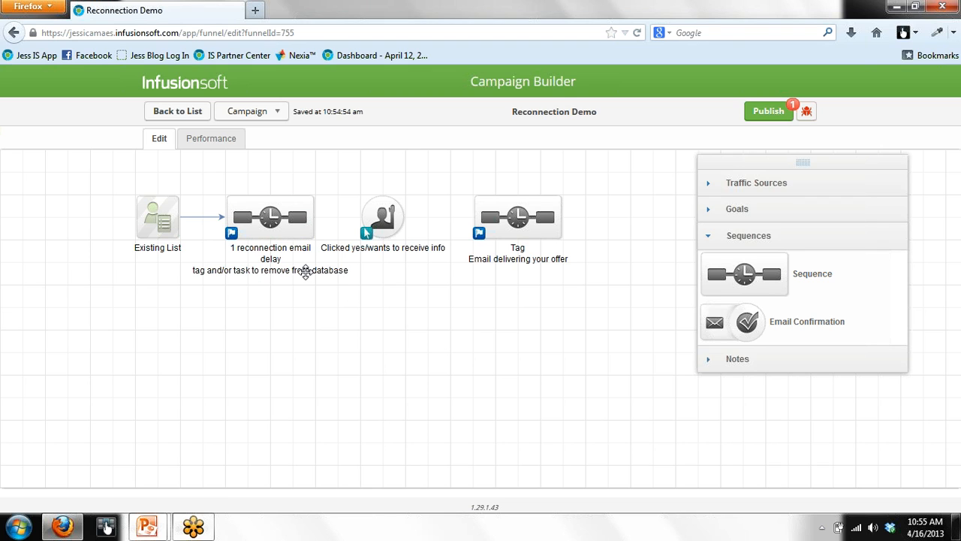
# Step: Shift the goal and Tag sequence right, then connect the reconnection sequence to the 'Clicked yes' goal
pyautogui.moveTo(383, 222)
pyautogui.moveTo(383, 223); pyautogui.dragTo(405, 222)
pyautogui.moveTo(517, 218); pyautogui.dragTo(530, 220)
pyautogui.moveTo(312, 217)
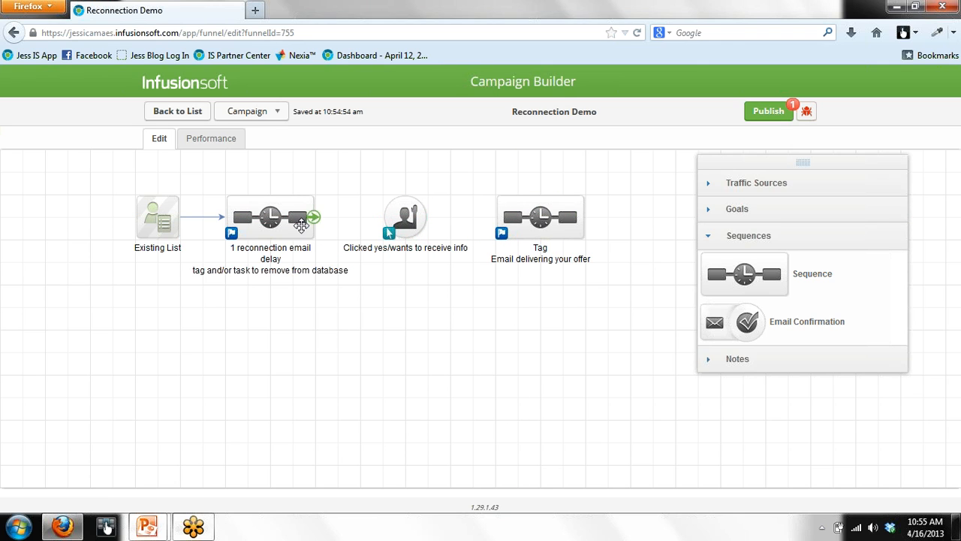
pyautogui.moveTo(315, 217); pyautogui.dragTo(525, 217)
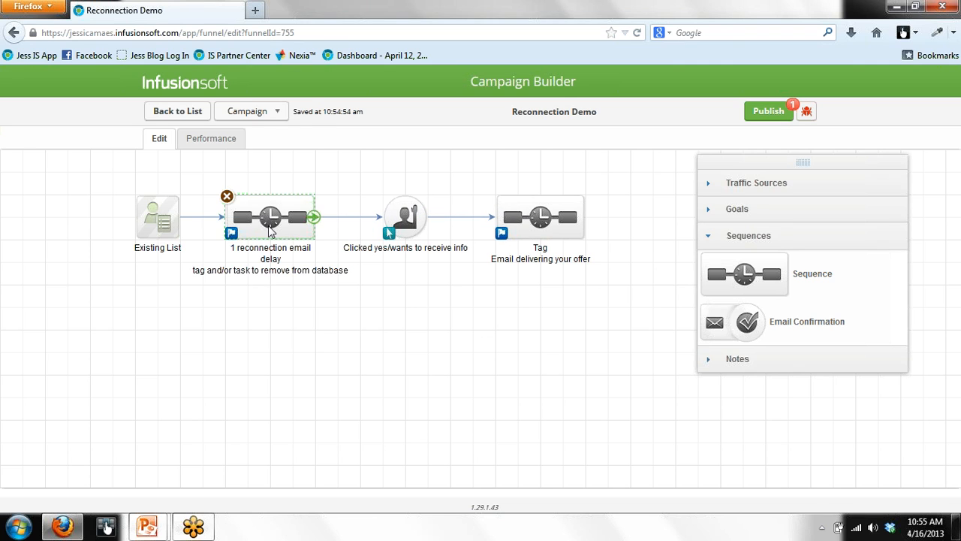
# Step: Inside the reconnection sequence, add an Email step after Start and open it for editing
pyautogui.doubleClick(262, 224)
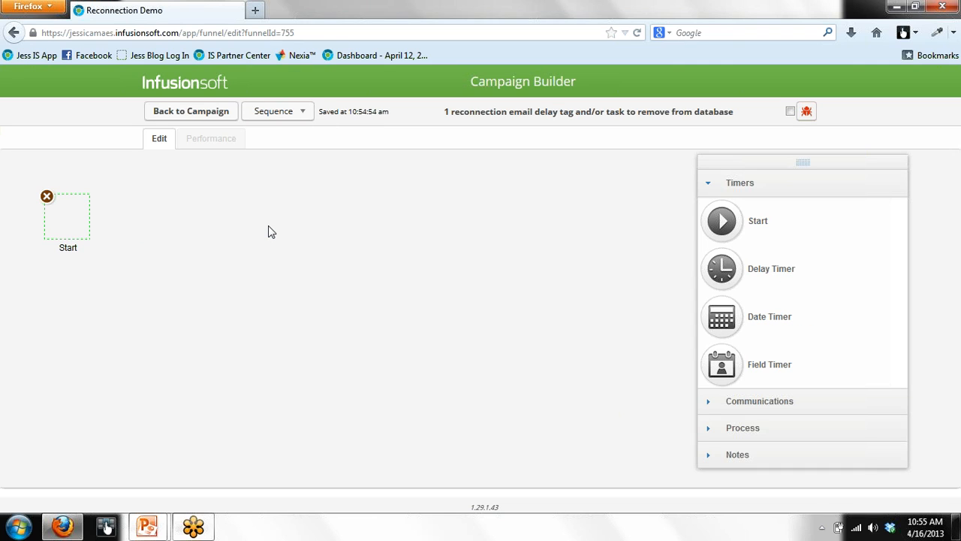
pyautogui.click(740, 403)
pyautogui.moveTo(732, 255); pyautogui.dragTo(220, 216)
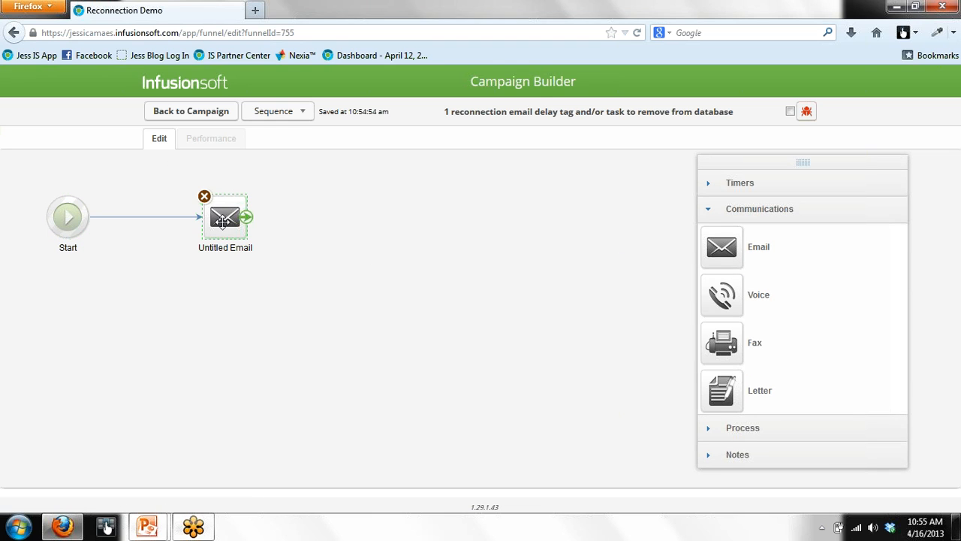
pyautogui.doubleClick(221, 219)
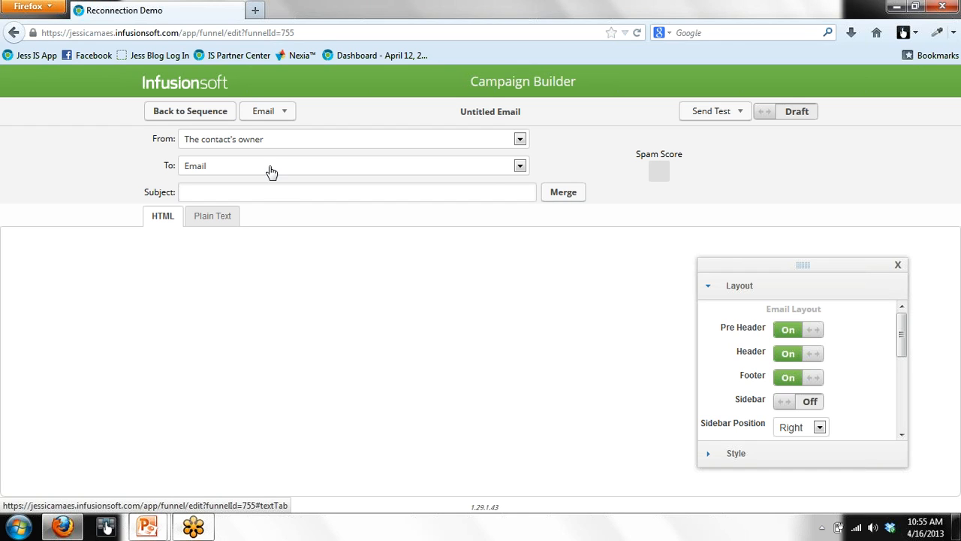
# Step: Set the email subject to 'Something for you,' followed by the contact's First Name merge field
pyautogui.click(280, 193)
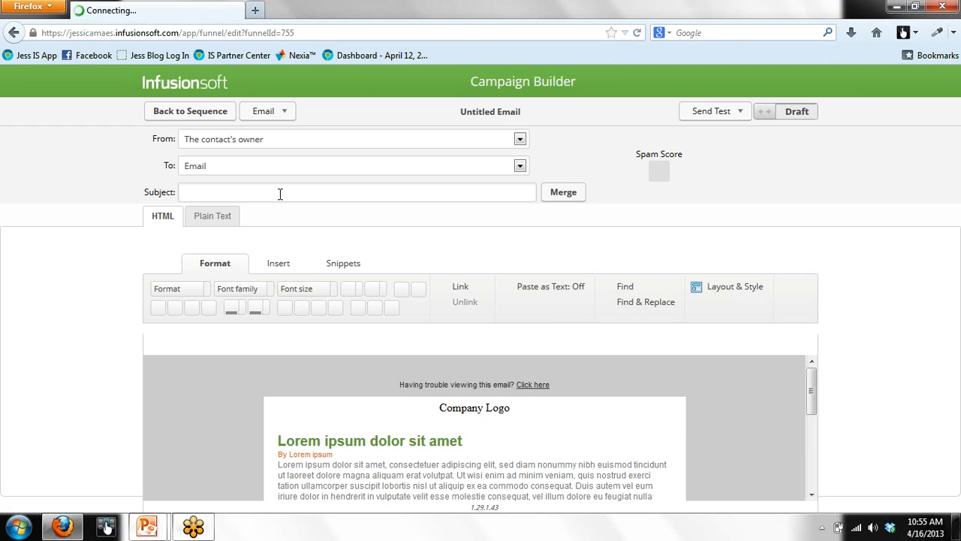
pyautogui.write("Let's stay")
pyautogui.press('BackSpace')
pyautogui.press('BackSpace')
pyautogui.press('BackSpace')
pyautogui.press('BackSpace')
pyautogui.press('BackSpace')
pyautogui.press('BackSpace')
pyautogui.press('BackSpace')
pyautogui.press('BackSpace')
pyautogui.press('BackSpace')
pyautogui.press('BackSpace')
pyautogui.write('Something for you,')
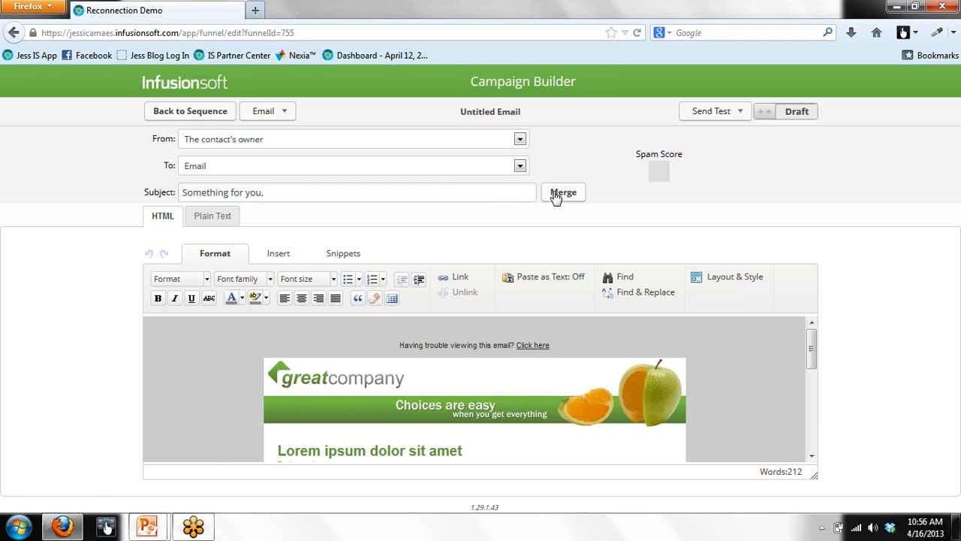
pyautogui.click(562, 194)
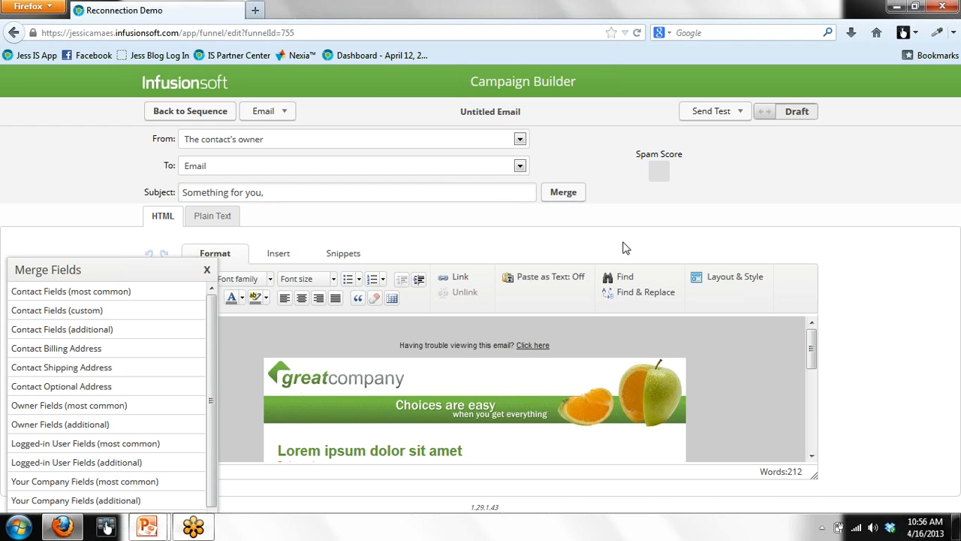
pyautogui.click(120, 294)
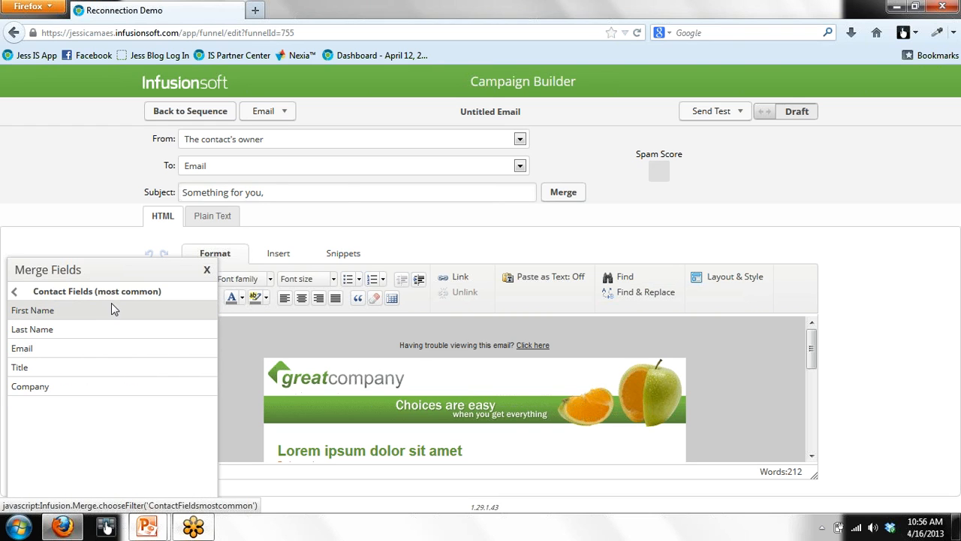
pyautogui.click(114, 310)
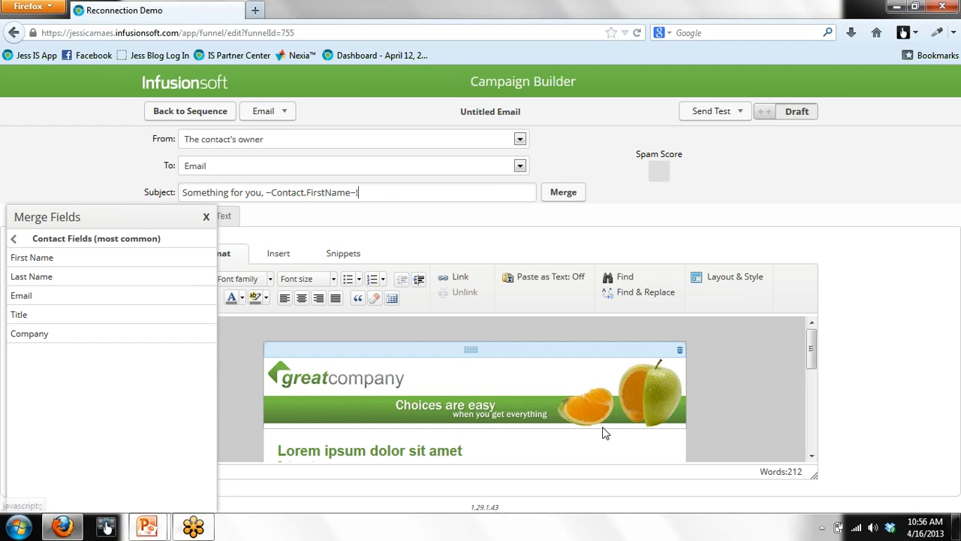
# Step: Delete the greatcompany banner, the Lorem ipsum heading and its byline from the email
pyautogui.click(680, 350)
pyautogui.click(500, 407)
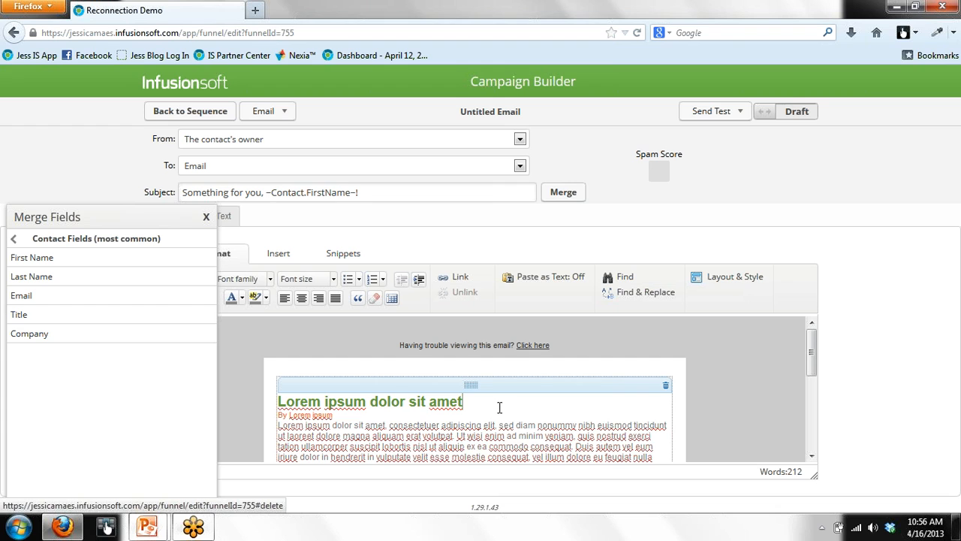
pyautogui.press('BackSpace')
pyautogui.press('BackSpace')
pyautogui.press('BackSpace')
pyautogui.press('BackSpace')
pyautogui.press('BackSpace')
pyautogui.press('BackSpace')
pyautogui.press('BackSpace')
pyautogui.press('BackSpace')
pyautogui.press('BackSpace')
pyautogui.press('BackSpace')
pyautogui.press('BackSpace')
pyautogui.press('BackSpace')
pyautogui.press('BackSpace')
pyautogui.press('BackSpace')
pyautogui.press('BackSpace')
pyautogui.press('BackSpace')
pyautogui.press('BackSpace')
pyautogui.press('BackSpace')
pyautogui.press('BackSpace')
pyautogui.press('BackSpace')
pyautogui.press('BackSpace')
pyautogui.press('BackSpace')
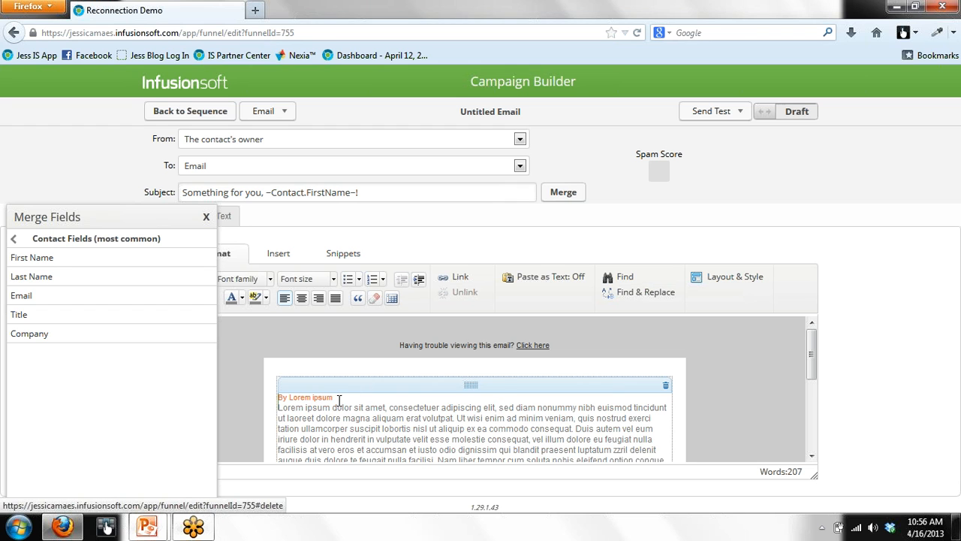
pyautogui.moveTo(335, 397); pyautogui.dragTo(224, 410)
pyautogui.press('BackSpace')
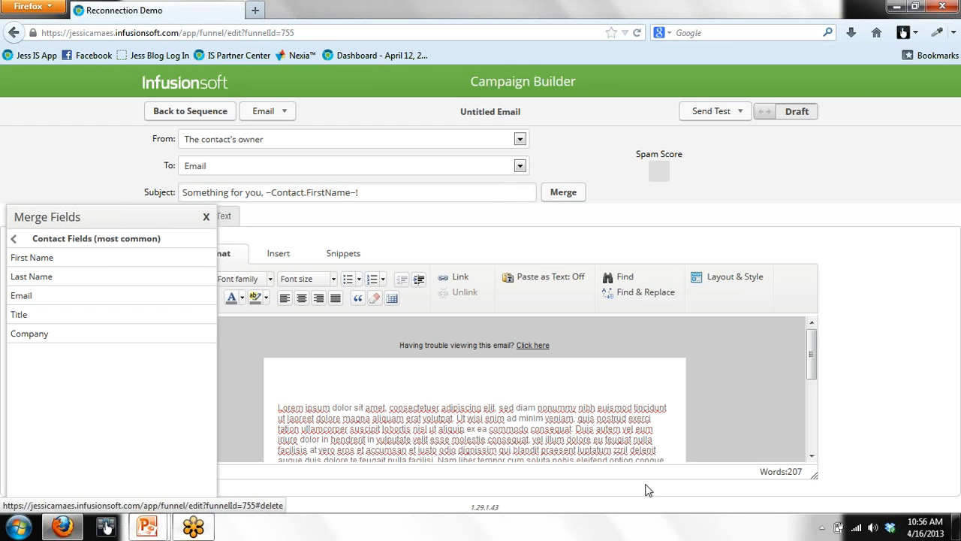
# Step: Replace the lorem ipsum body text with the word 'Dear'
pyautogui.click(811, 456)
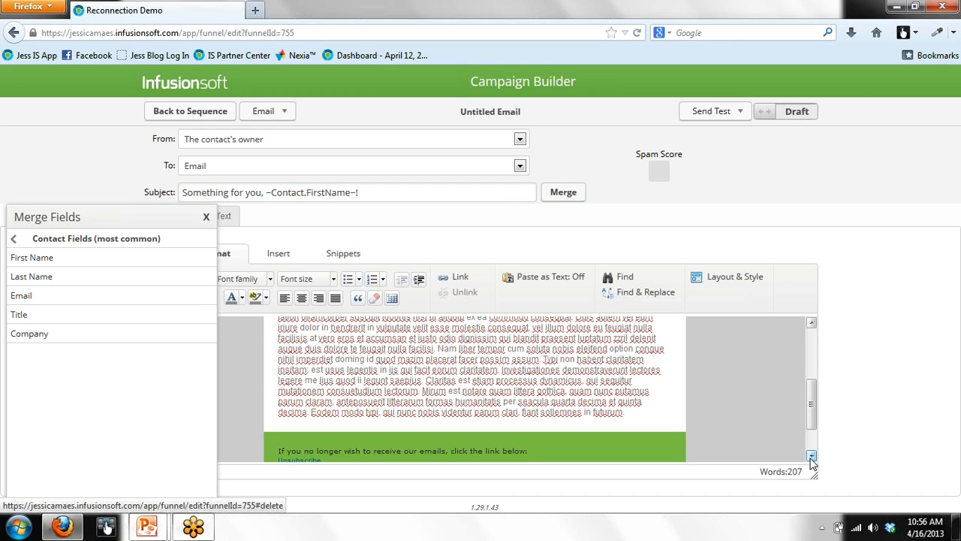
pyautogui.click(645, 413)
pyautogui.moveTo(646, 413); pyautogui.dragTo(255, 308)
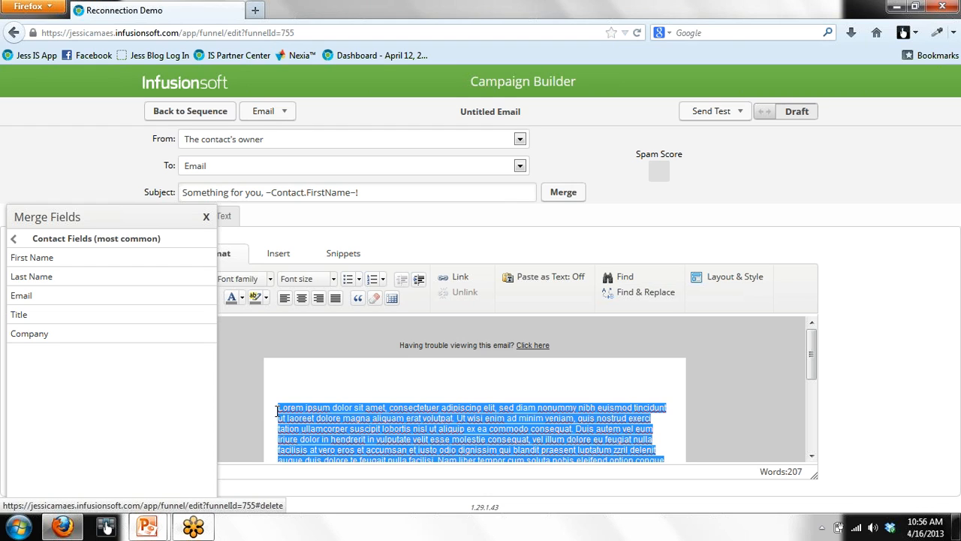
pyautogui.write('Dear')
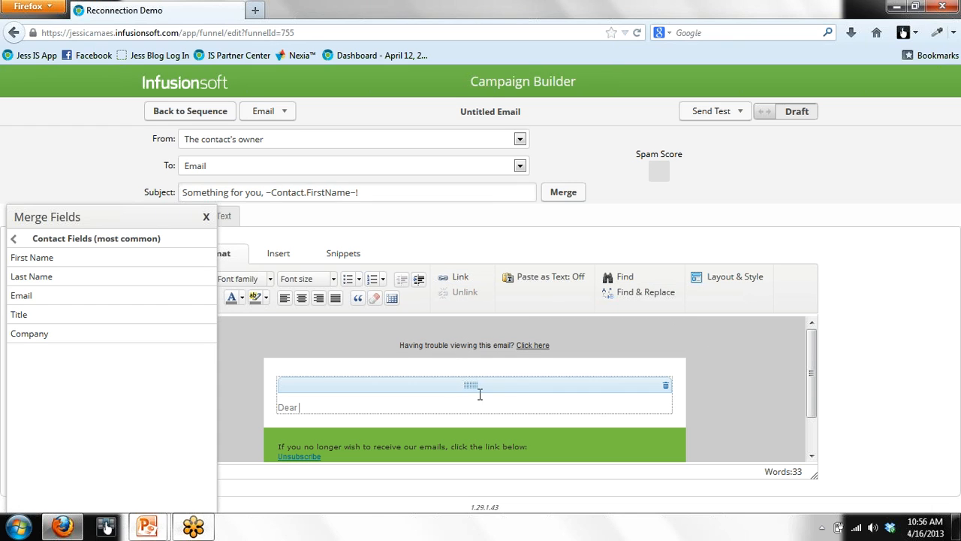
# Step: Remove the Dear greeting and add 'Yes, [sender's name], please send me your latest Special Report…' below 'Copy here...'
pyautogui.press('BackSpace')
pyautogui.press('BackSpace')
pyautogui.press('BackSpace')
pyautogui.press('Return')
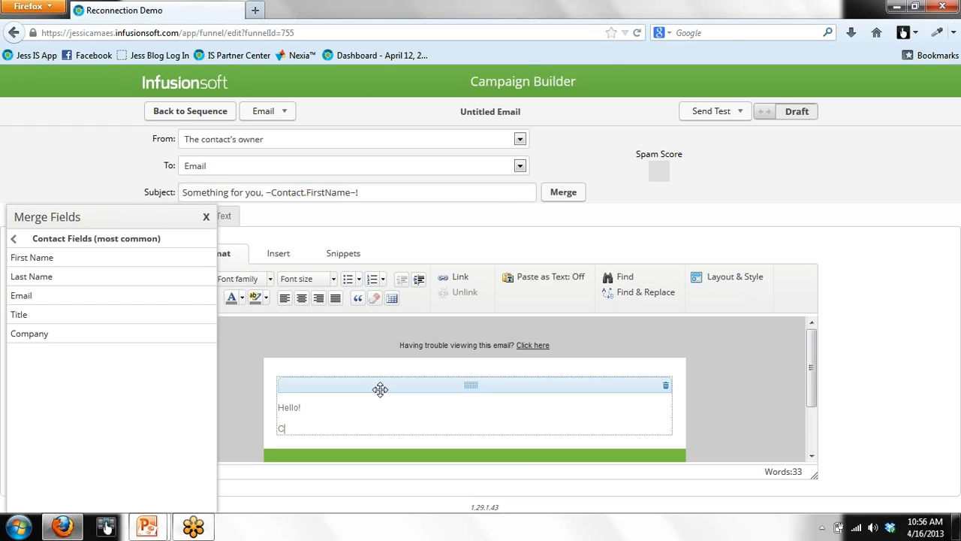
pyautogui.write('Copy here...')
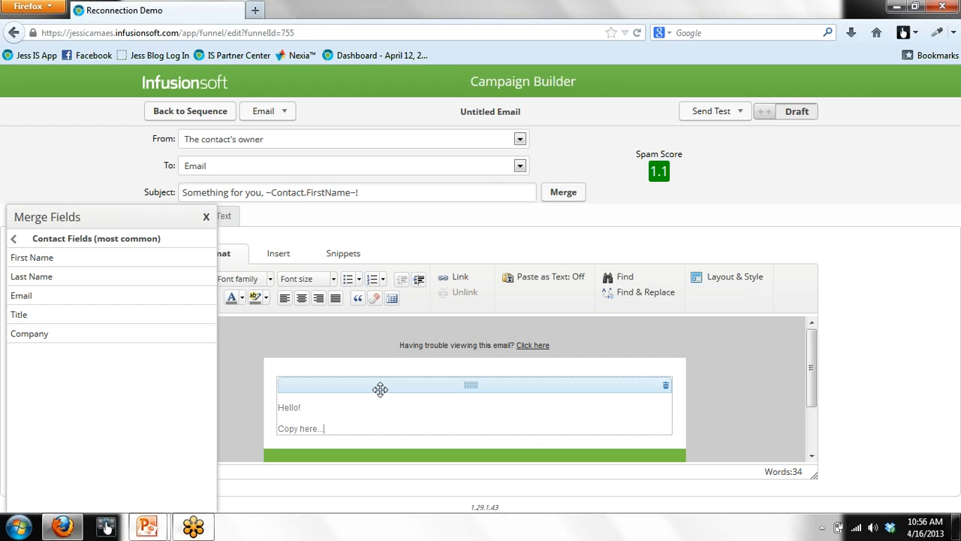
pyautogui.press('Return')
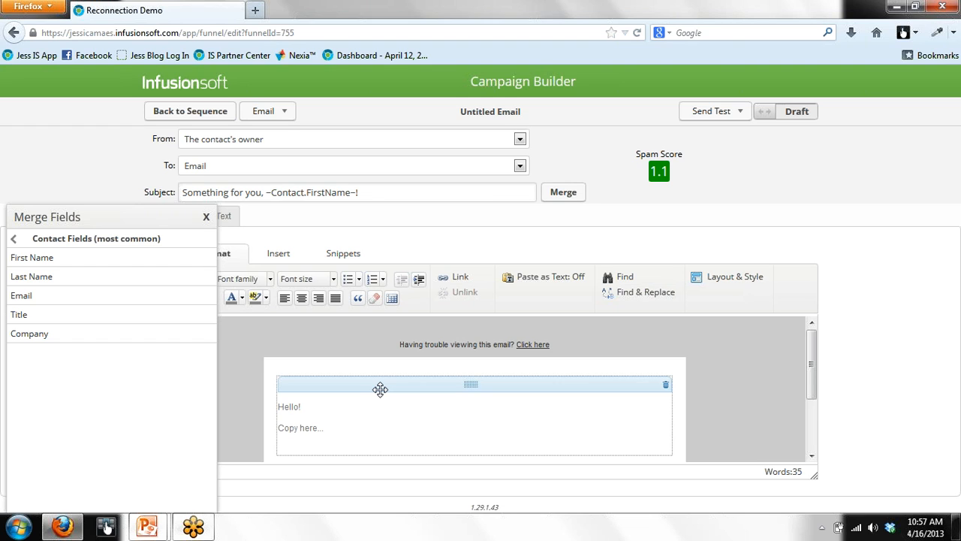
pyautogui.write('Yes, Jessica, please send me ')
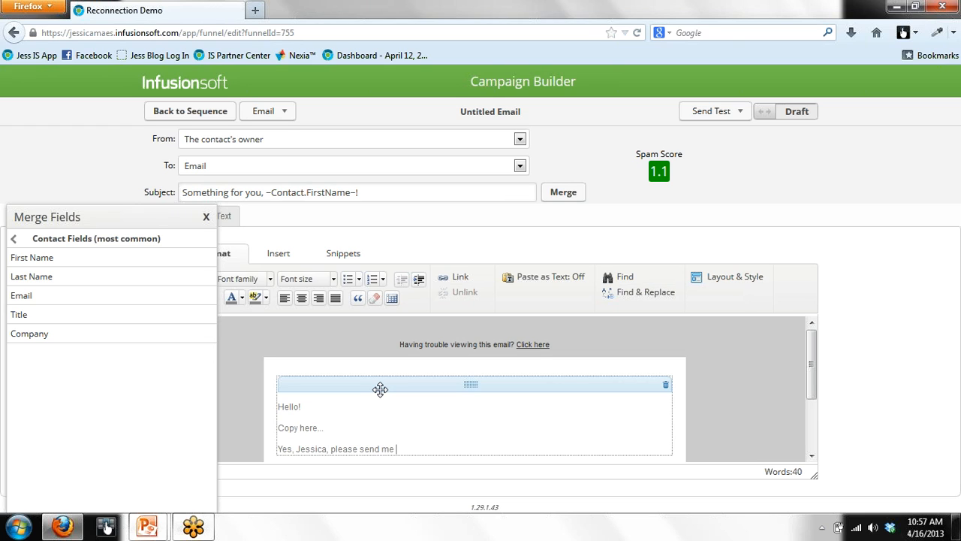
pyautogui.write('your latest Special Report and cont')
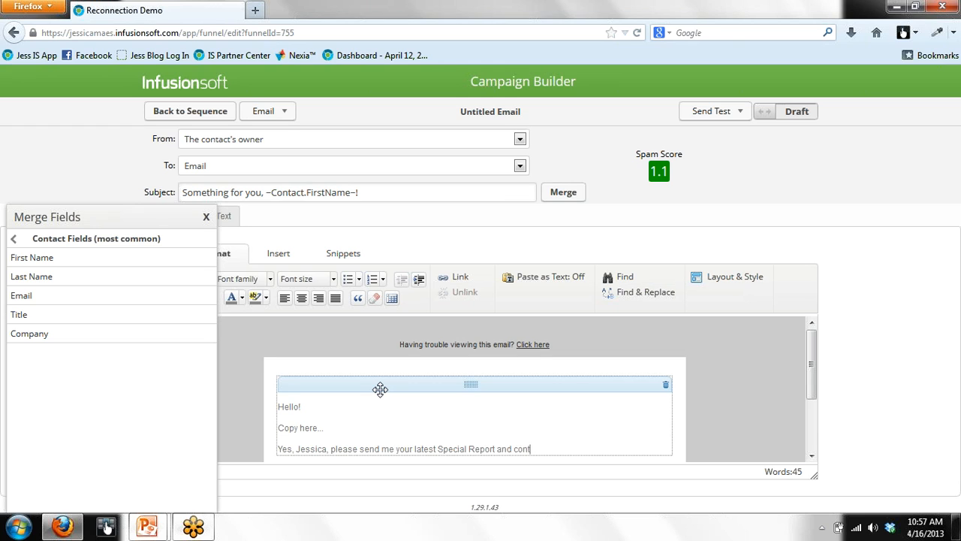
pyautogui.write('inue to keep in touch!')
# Step: Add an 'All the best,' sign-off with the sender's name, then select the Special Report request line
pyautogui.press('Return')
pyautogui.write('A')
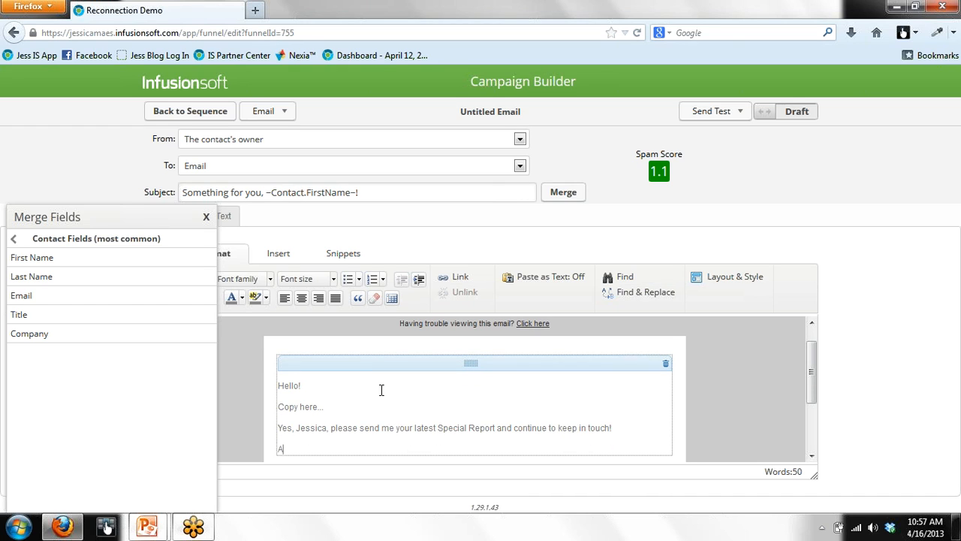
pyautogui.write('ll the best,')
pyautogui.press('Return')
pyautogui.write('Jessica')
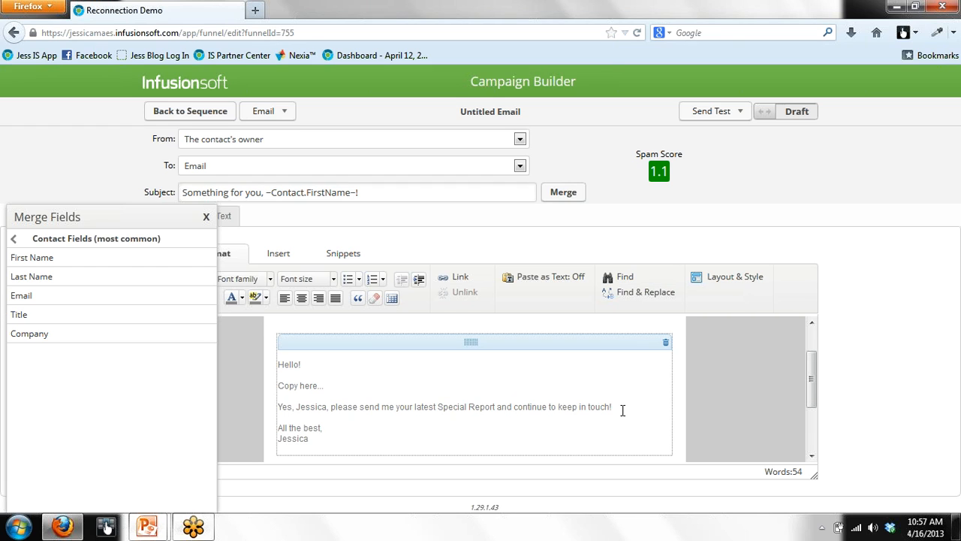
pyautogui.moveTo(622, 409); pyautogui.dragTo(277, 407)
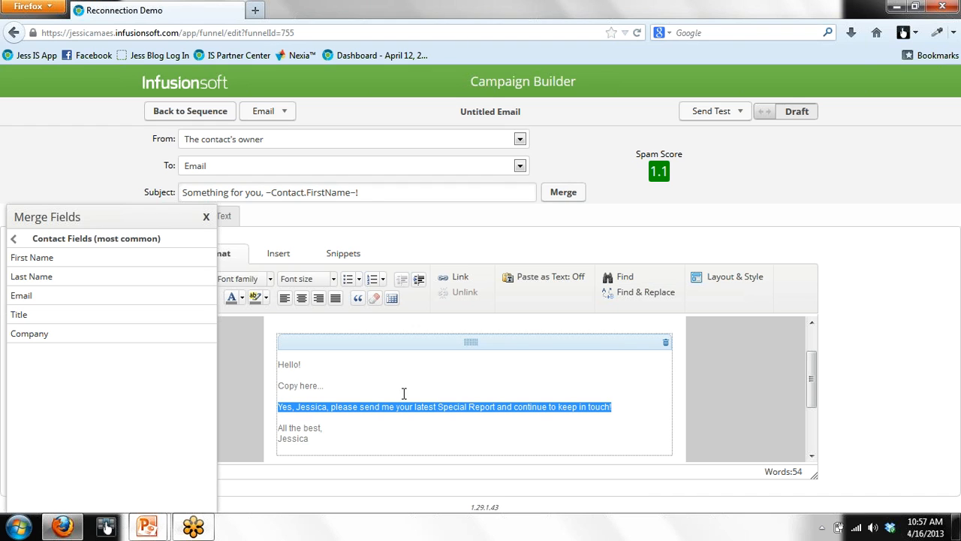
# Step: Make the selected Special Report sentence a link to a Thank-you page and open that page for editing
pyautogui.click(464, 282)
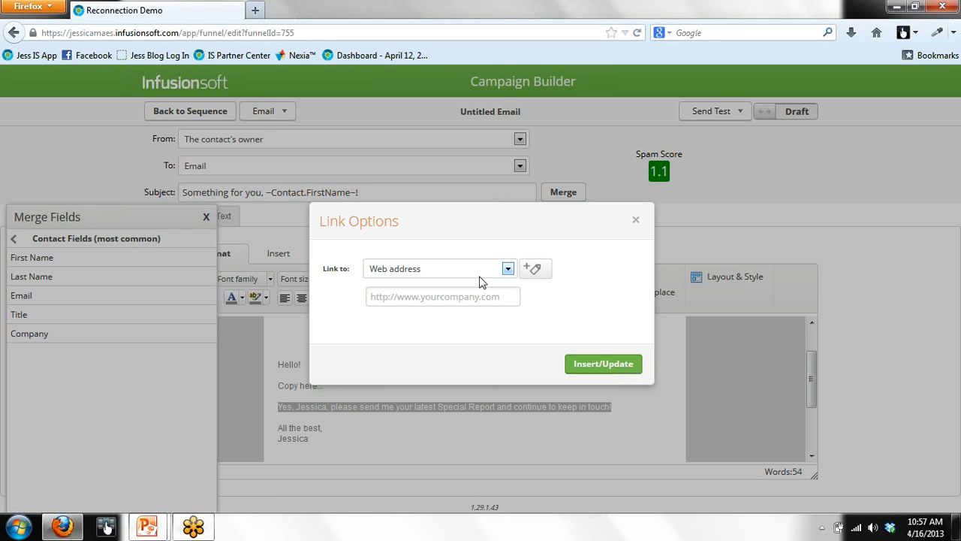
pyautogui.click(508, 270)
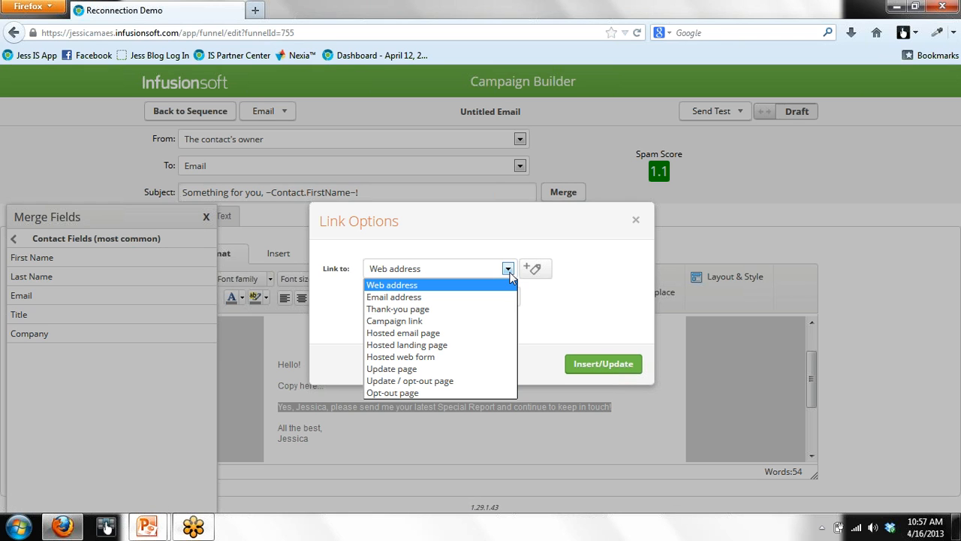
pyautogui.click(461, 314)
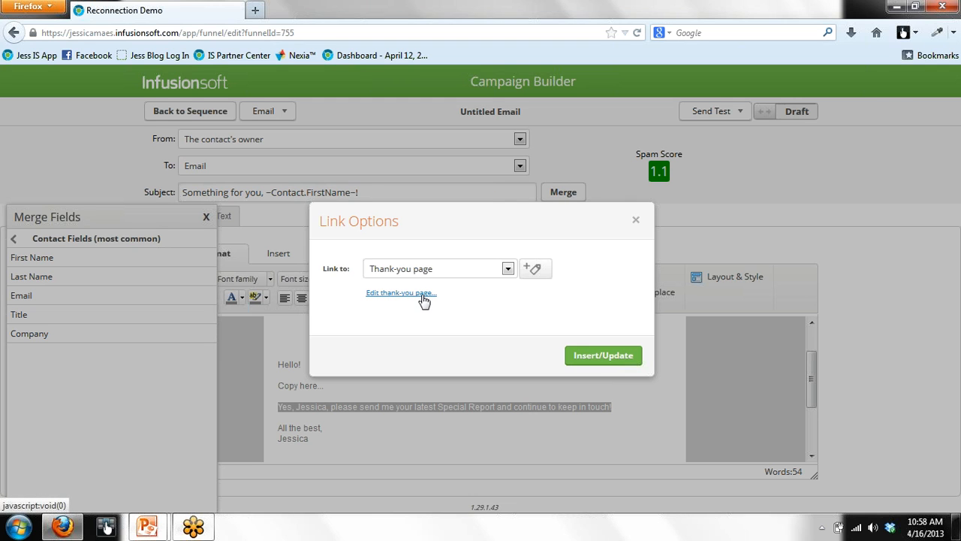
pyautogui.click(423, 298)
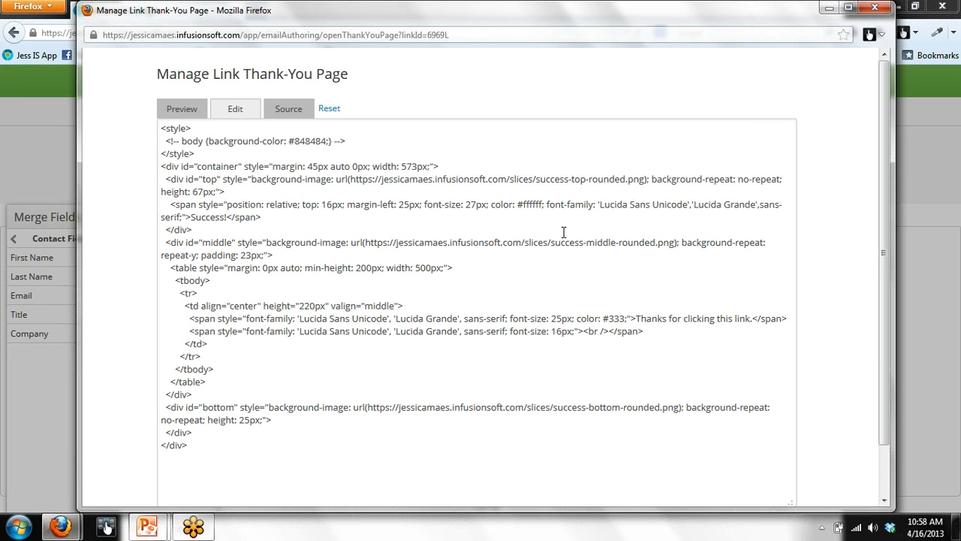
# Step: Change the thank-you text to 'Thanks for your continued interest! Your info is on the way via email...' and save
pyautogui.scroll(-1, 887, 362)
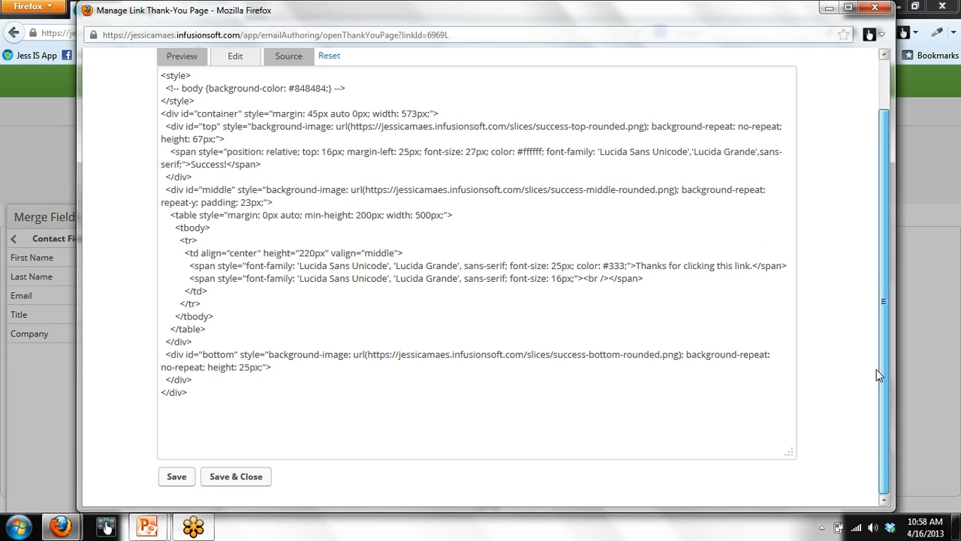
pyautogui.scroll(1, 880, 375)
pyautogui.click(235, 109)
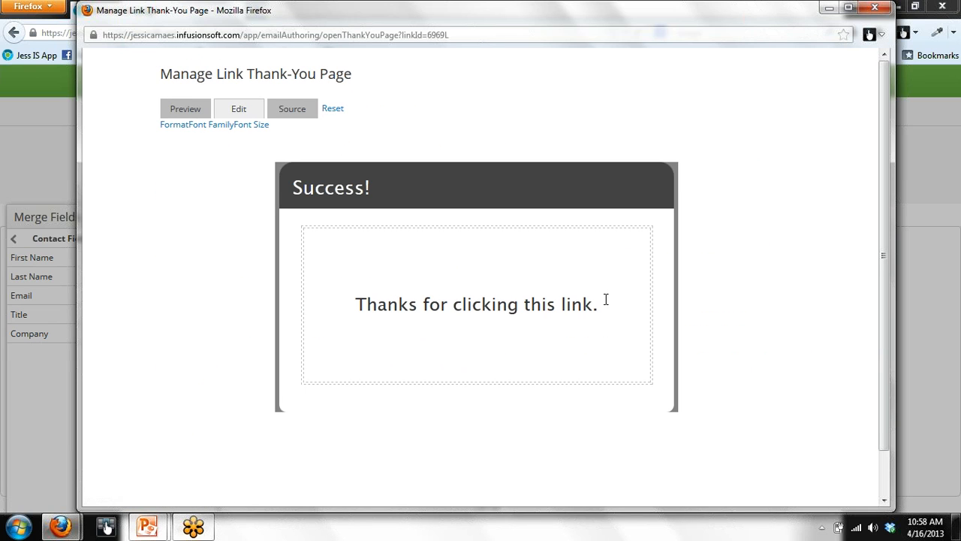
pyautogui.click(597, 331)
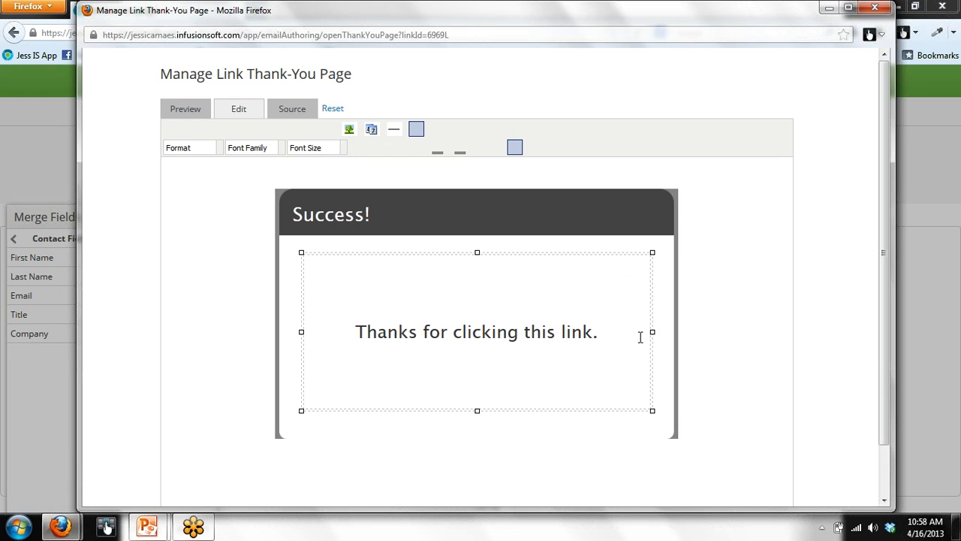
pyautogui.press('BackSpace')
pyautogui.press('BackSpace')
pyautogui.press('BackSpace')
pyautogui.press('BackSpace')
pyautogui.press('BackSpace')
pyautogui.press('BackSpace')
pyautogui.press('BackSpace')
pyautogui.press('BackSpace')
pyautogui.press('BackSpace')
pyautogui.press('BackSpace')
pyautogui.press('BackSpace')
pyautogui.press('BackSpace')
pyautogui.press('BackSpace')
pyautogui.press('BackSpace')
pyautogui.press('BackSpace')
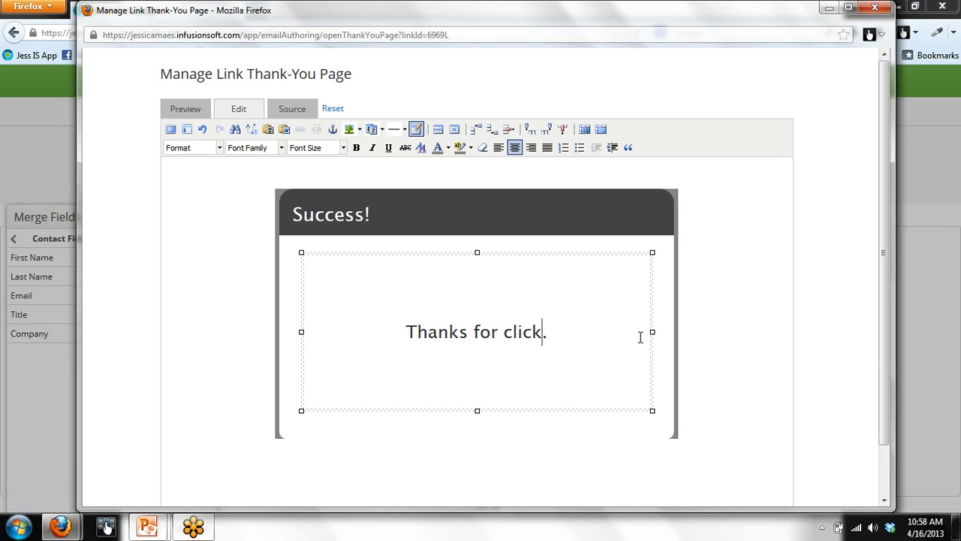
pyautogui.press('BackSpace')
pyautogui.press('BackSpace')
pyautogui.press('BackSpace')
pyautogui.write('your contin')
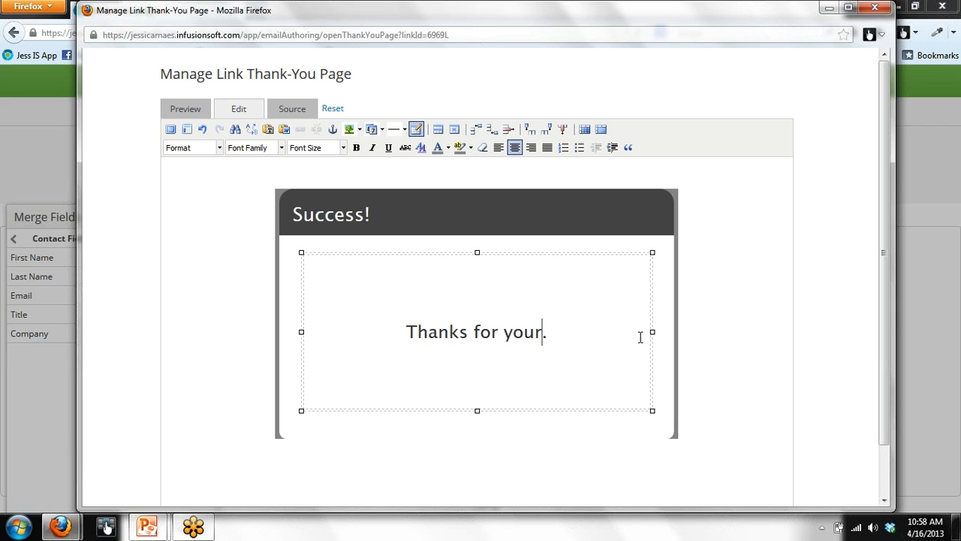
pyautogui.write('ued inter')
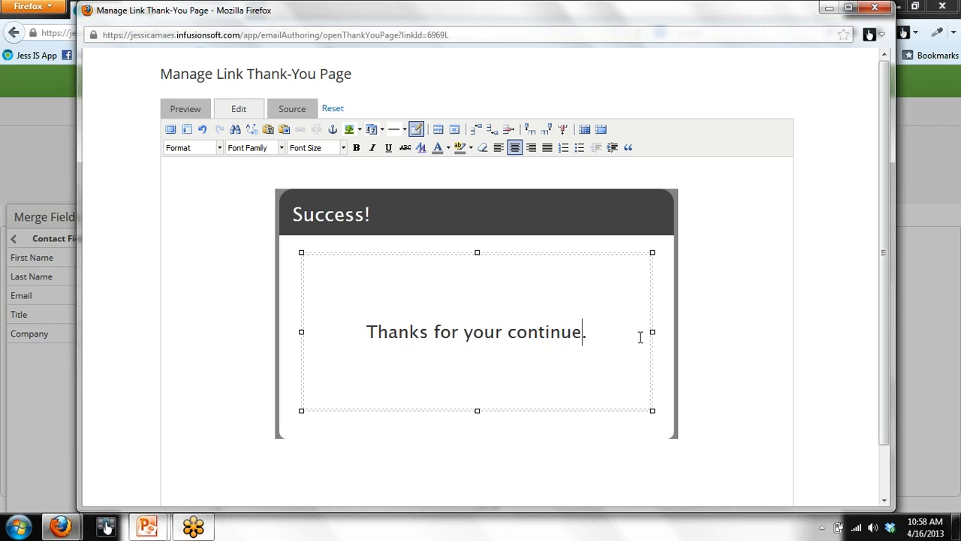
pyautogui.write('est!')
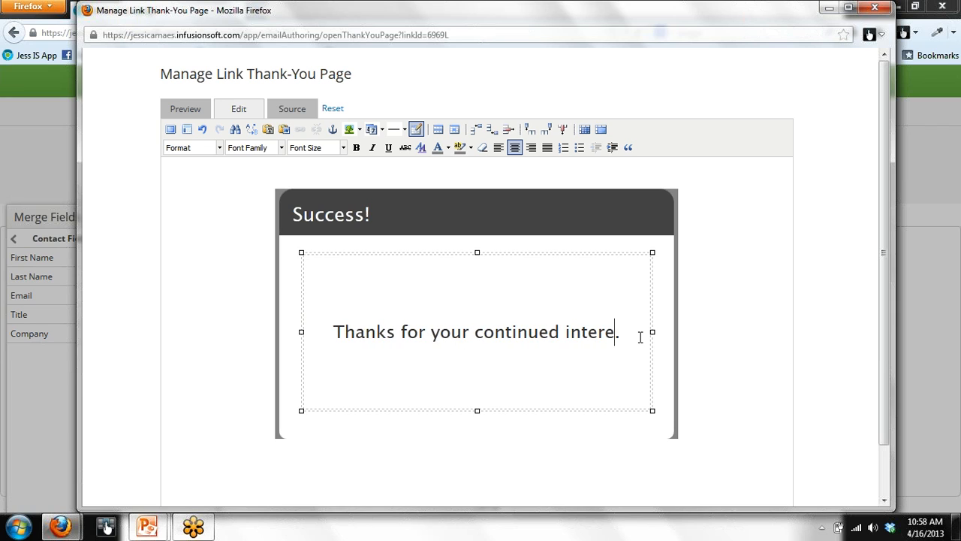
pyautogui.write(' Your')
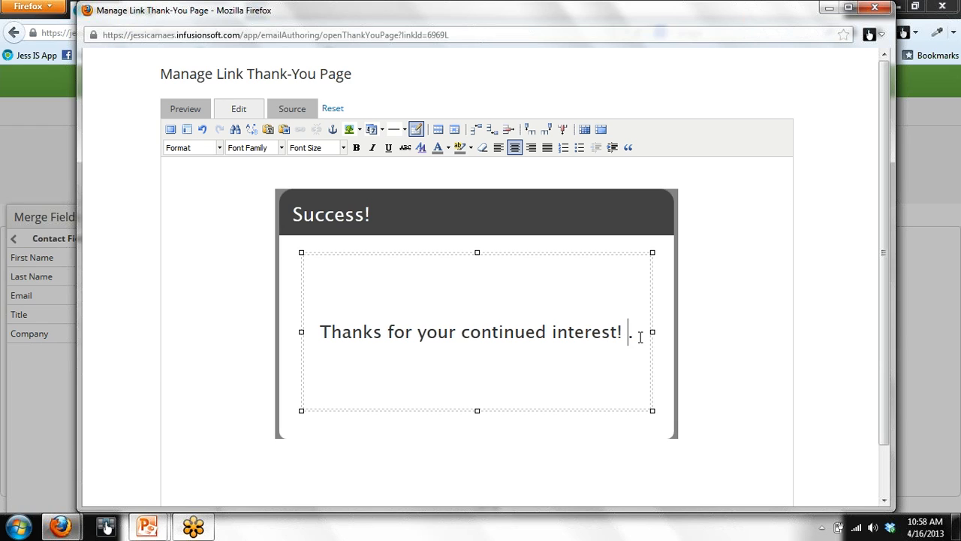
pyautogui.write(' info ')
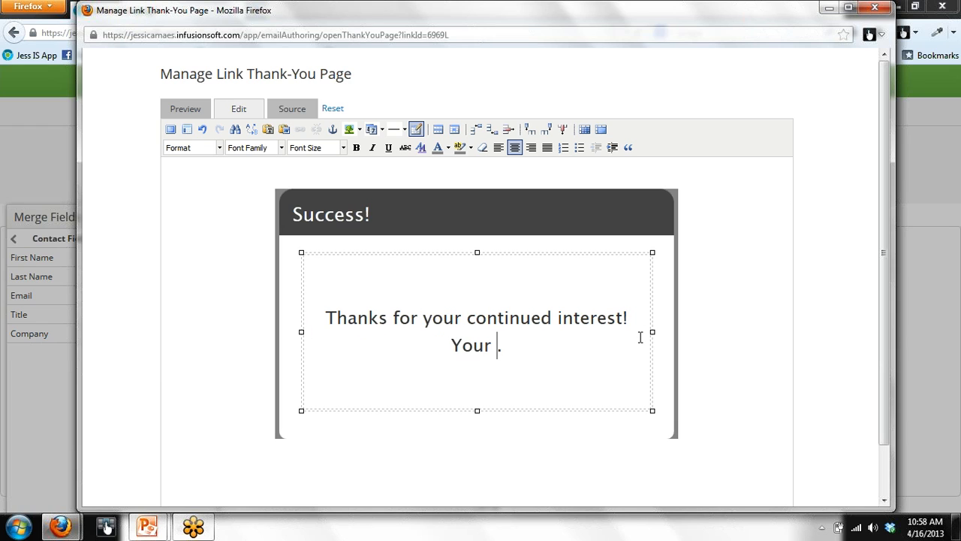
pyautogui.write('is on the w')
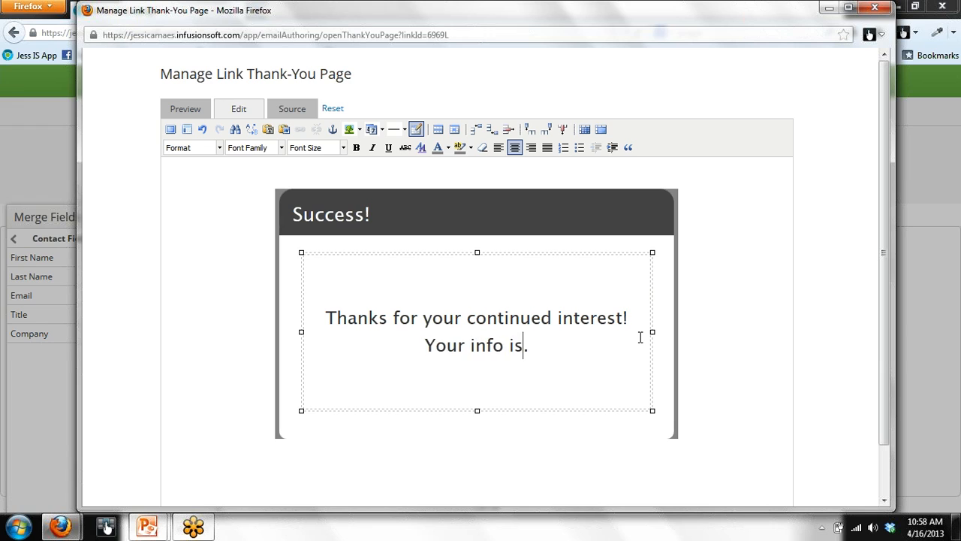
pyautogui.write('ay via ema')
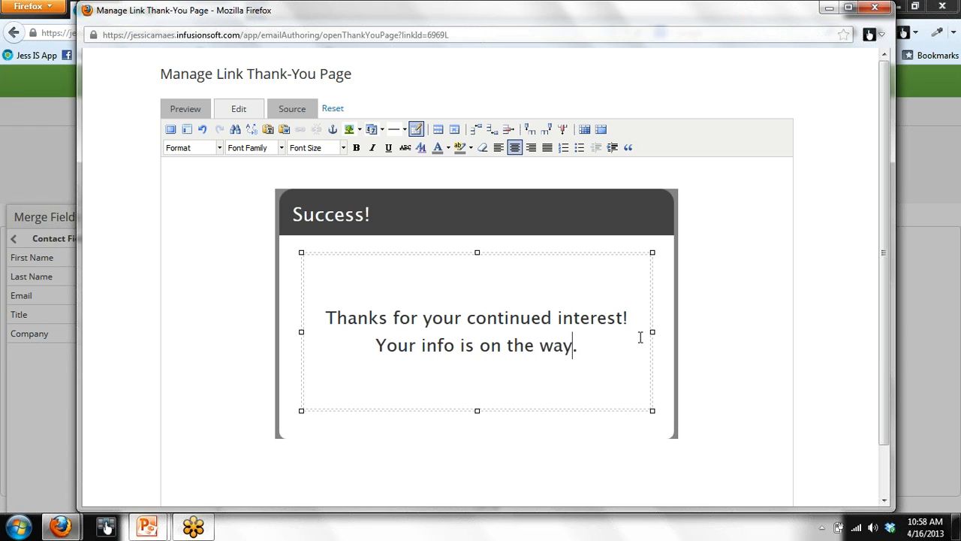
pyautogui.write('il')
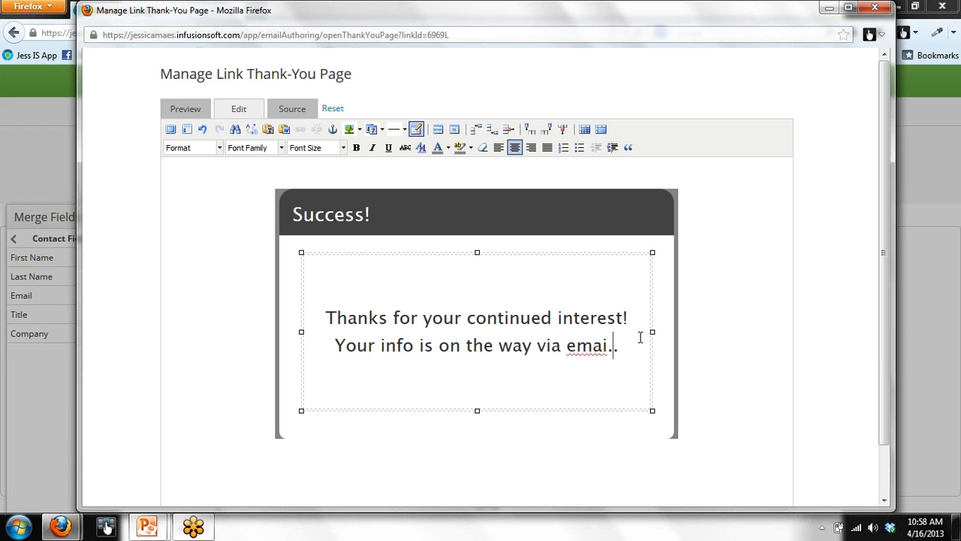
pyautogui.write('l..')
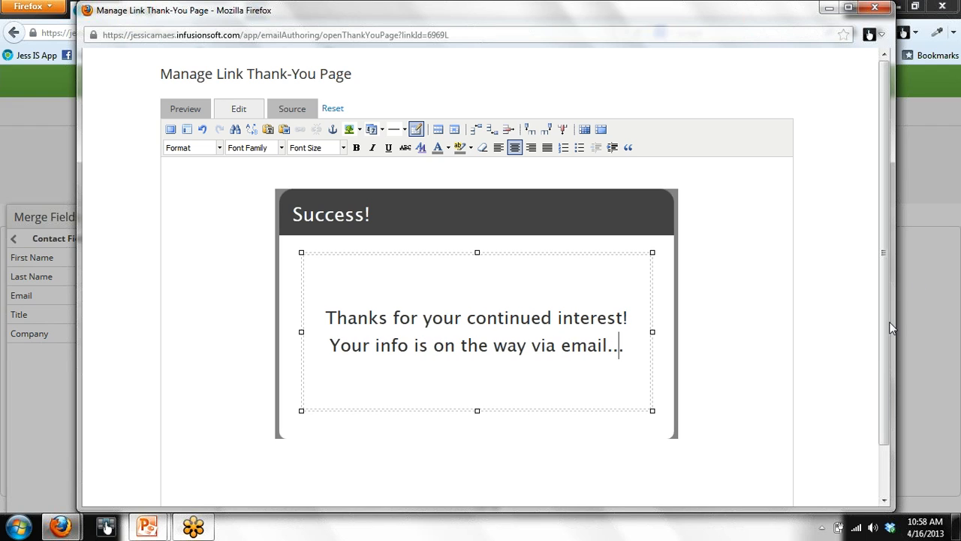
pyautogui.moveTo(885, 320); pyautogui.dragTo(880, 407)
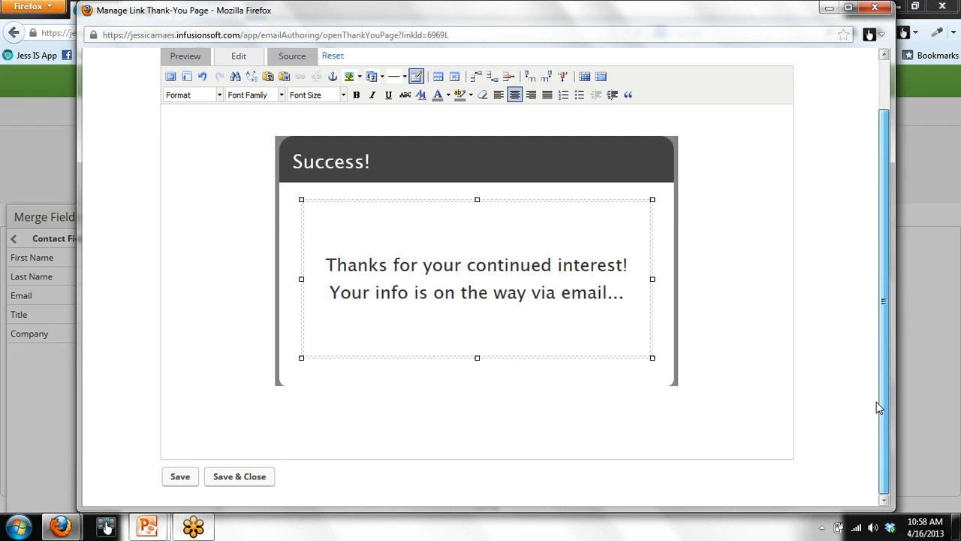
pyautogui.click(258, 478)
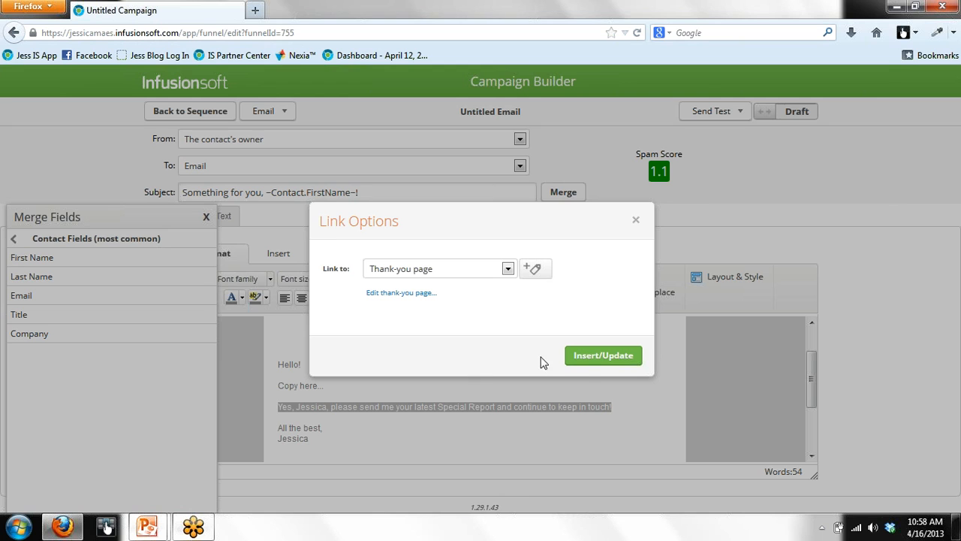
# Step: Apply the Special Report link, switch the email from Draft to Ready, and return to the sequence
pyautogui.click(585, 363)
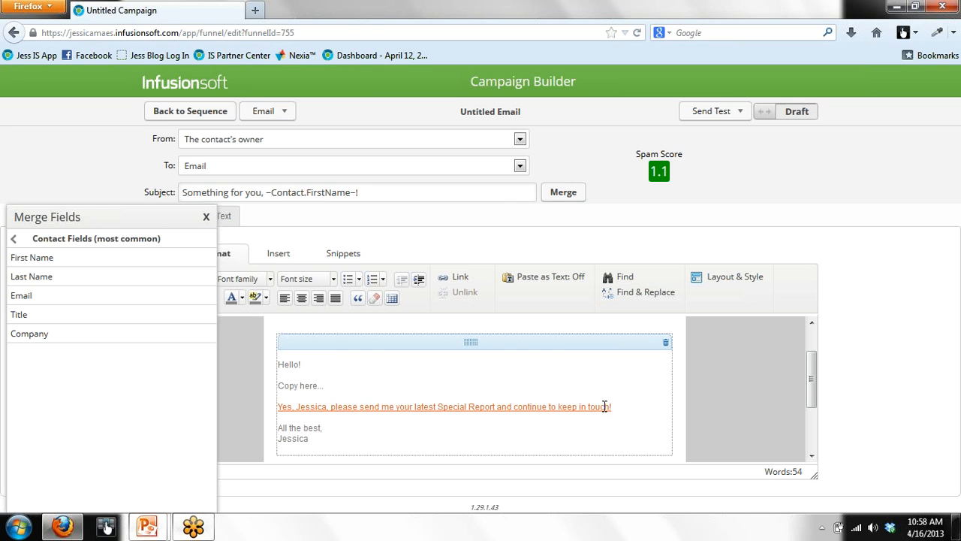
pyautogui.click(768, 112)
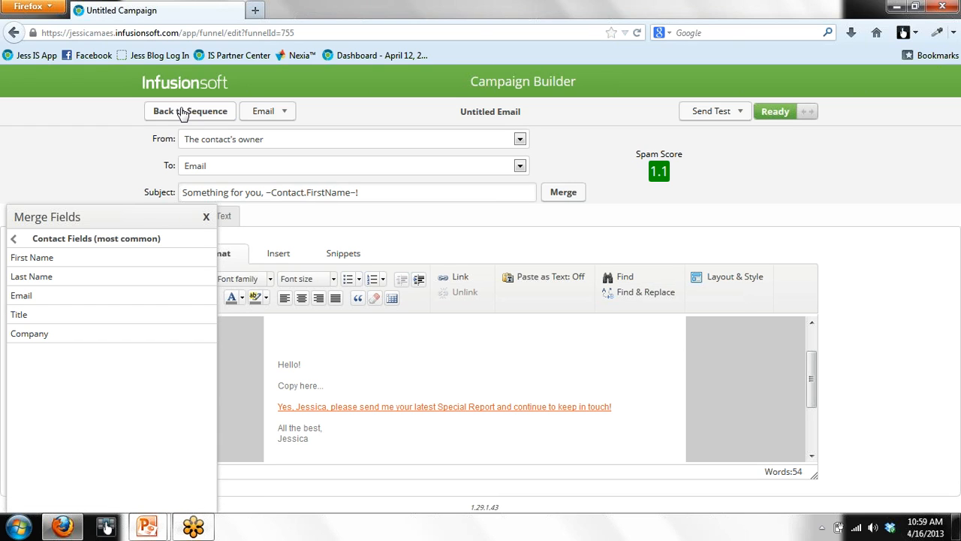
pyautogui.click(206, 217)
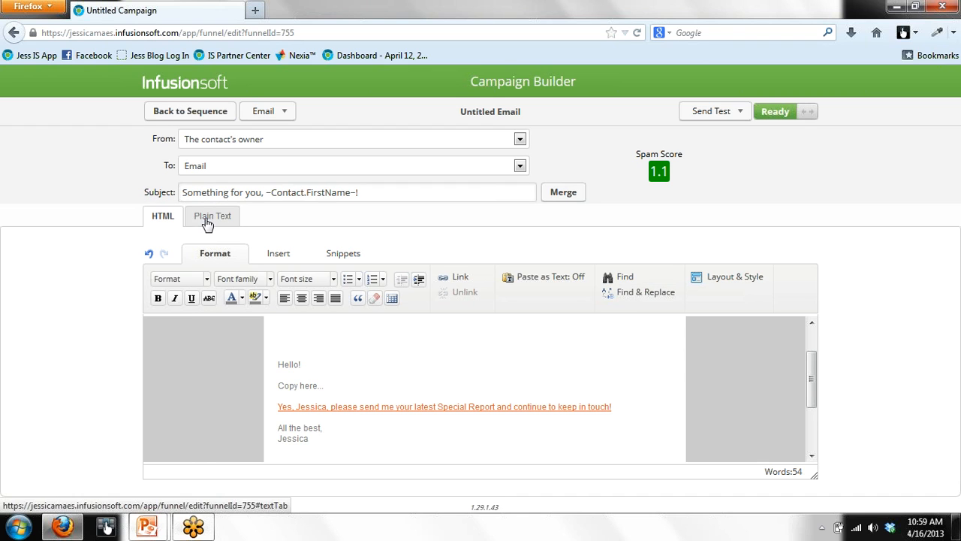
pyautogui.click(164, 113)
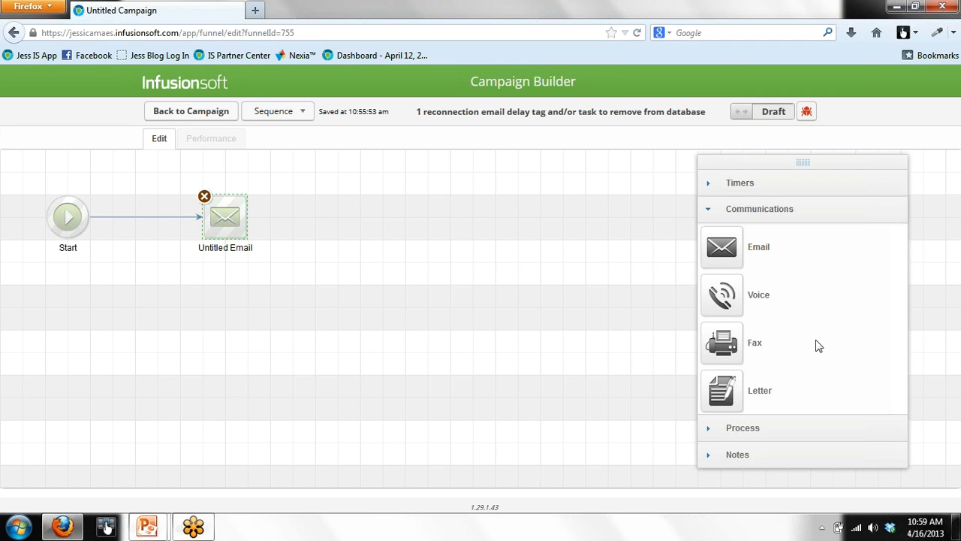
# Step: Add a Delay Timer after the email that waits 3 days, then runs on any day at 8:00 AM
pyautogui.click(750, 185)
pyautogui.moveTo(719, 266); pyautogui.dragTo(370, 208)
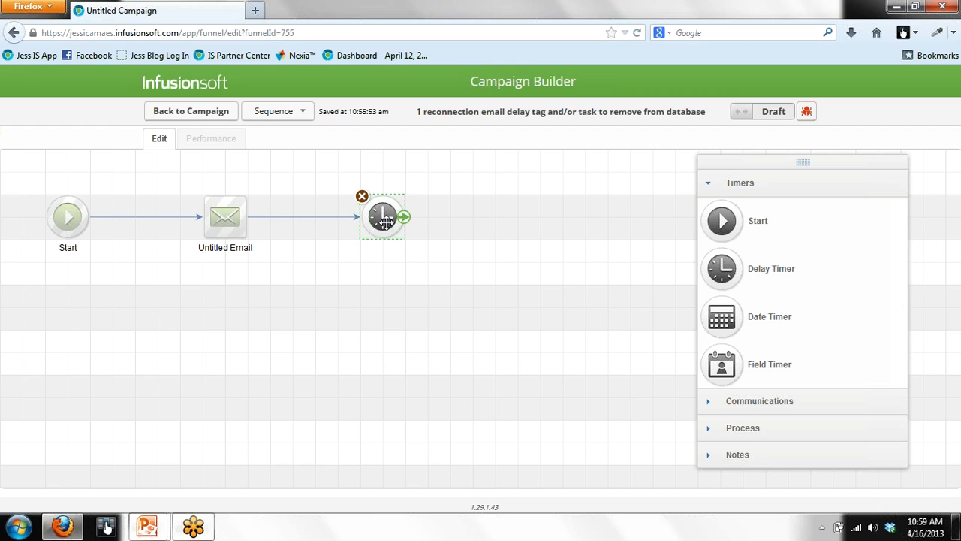
pyautogui.doubleClick(383, 220)
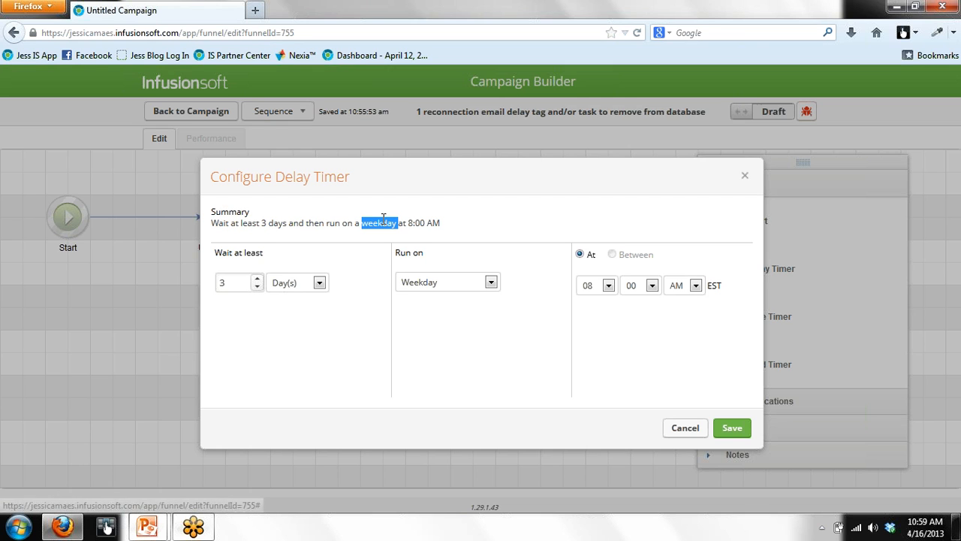
pyautogui.click(491, 282)
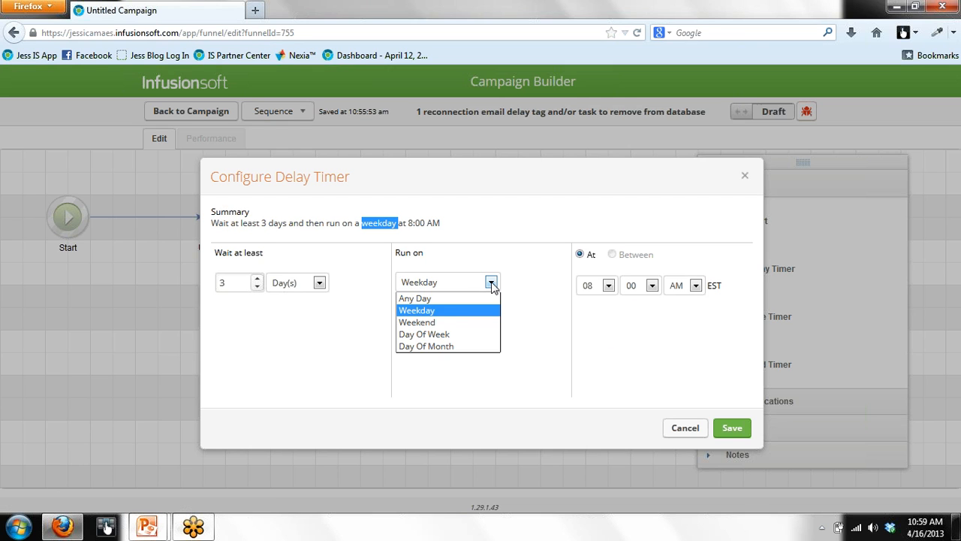
pyautogui.click(477, 299)
pyautogui.click(739, 430)
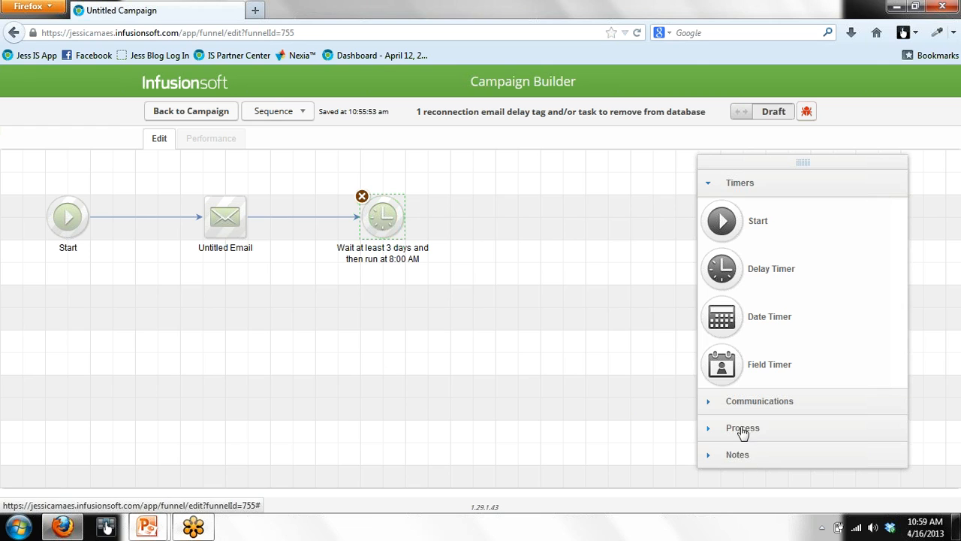
pyautogui.click(740, 428)
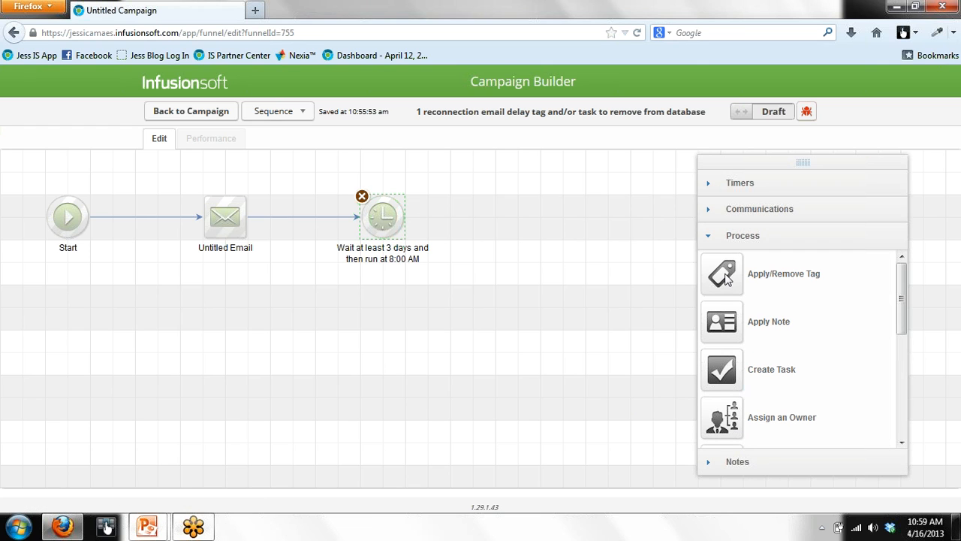
# Step: Place a Create Task step on the canvas after the 3-day delay timer
pyautogui.moveTo(721, 372); pyautogui.dragTo(526, 216)
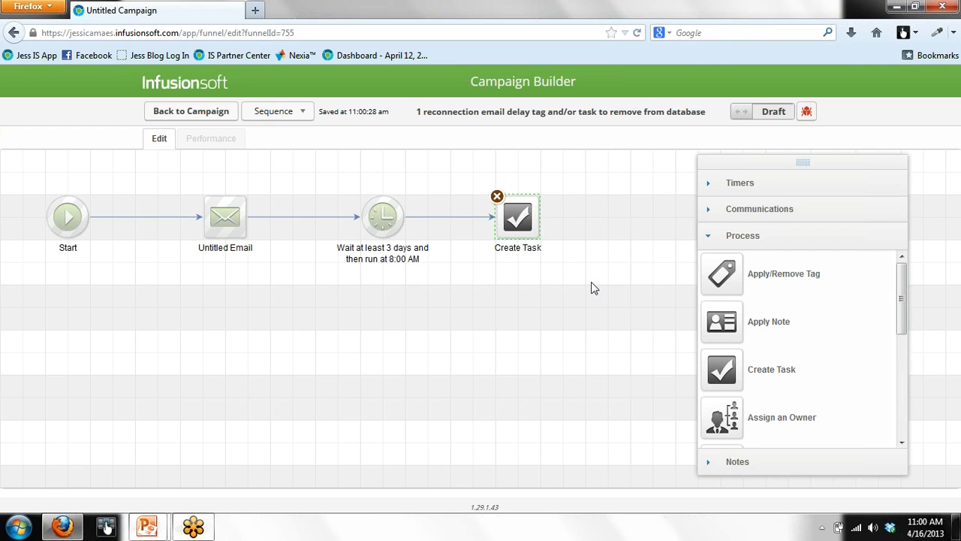
# Step: Make the task an UPDATE type titled 'Reconnection - no response - make inactive'
pyautogui.doubleClick(522, 219)
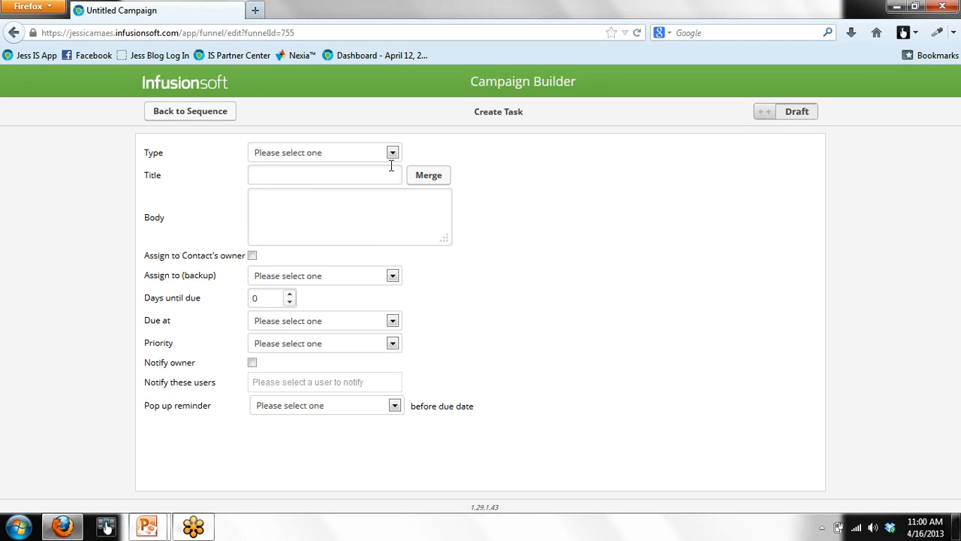
pyautogui.click(392, 152)
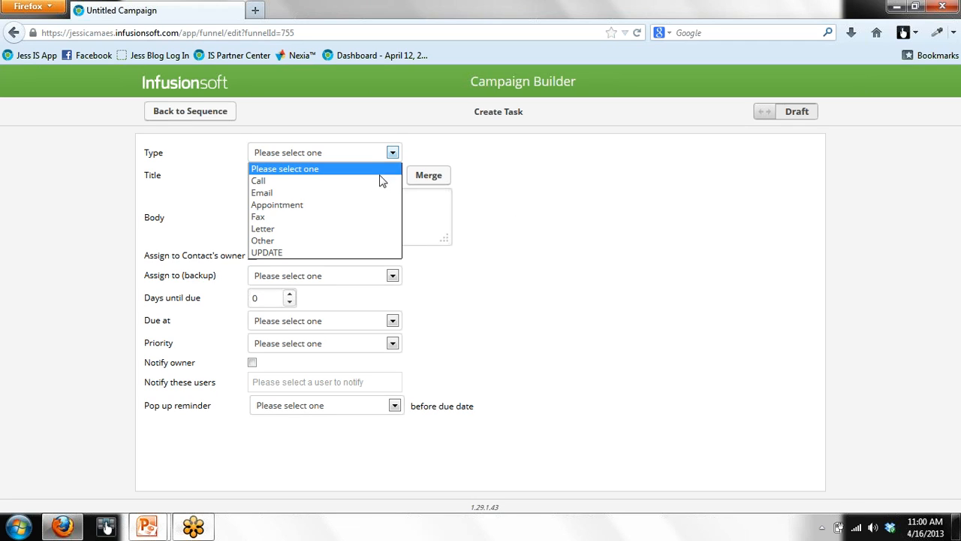
pyautogui.click(360, 253)
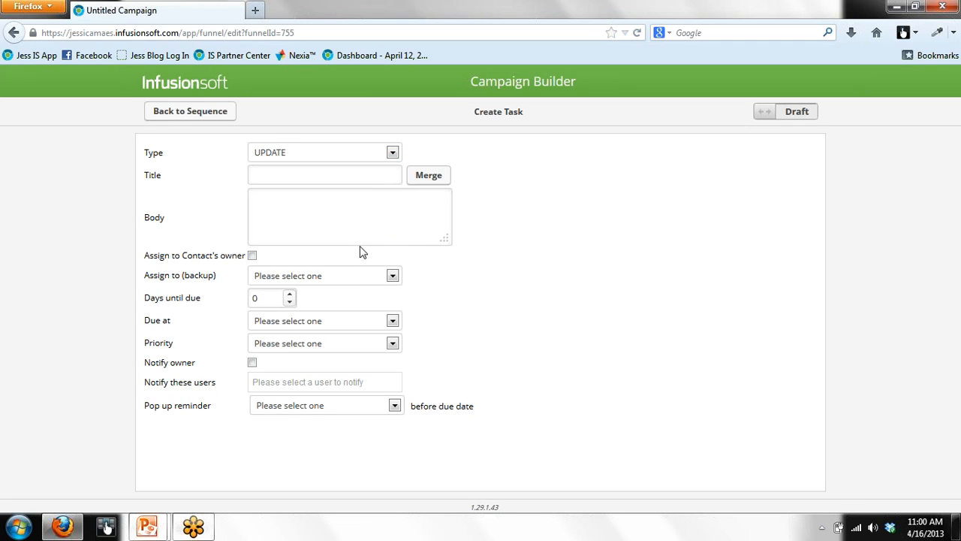
pyautogui.click(364, 183)
pyautogui.write('Reconnection - no respond')
pyautogui.press('BackSpace')
pyautogui.write('se - make inactive')
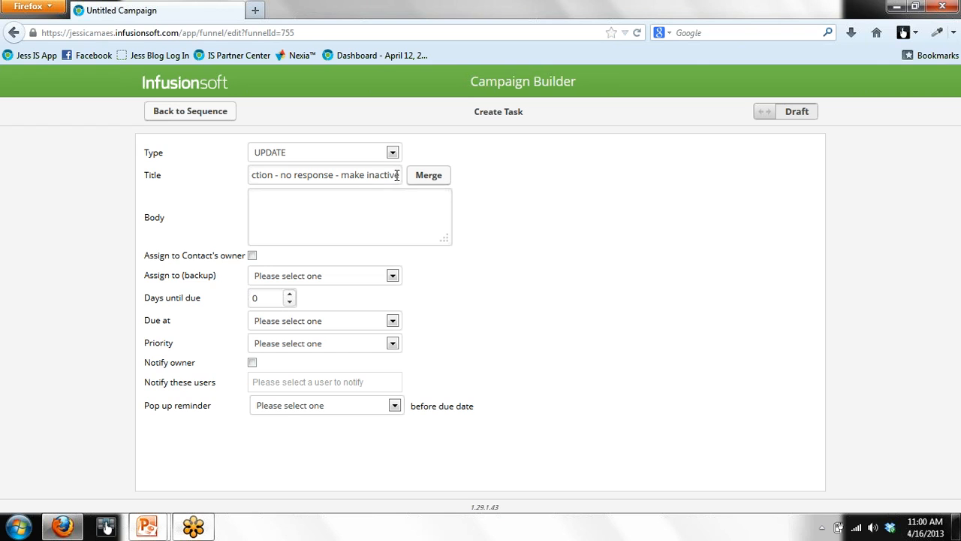
# Step: Copy the title text into the task body
pyautogui.moveTo(404, 175); pyautogui.dragTo(233, 178)
pyautogui.rightClick(254, 176)
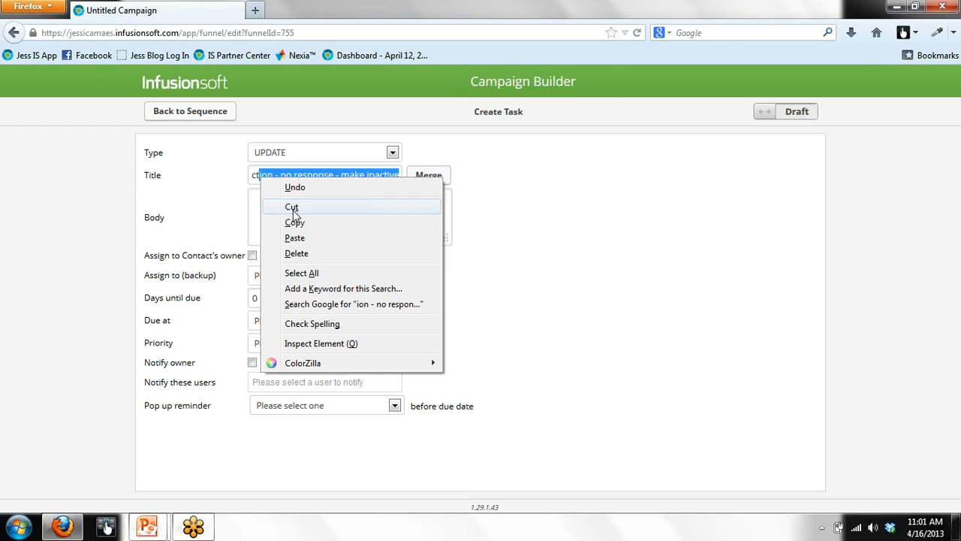
pyautogui.click(293, 221)
pyautogui.click(284, 217)
pyautogui.hotkey('ctrl', 'v')
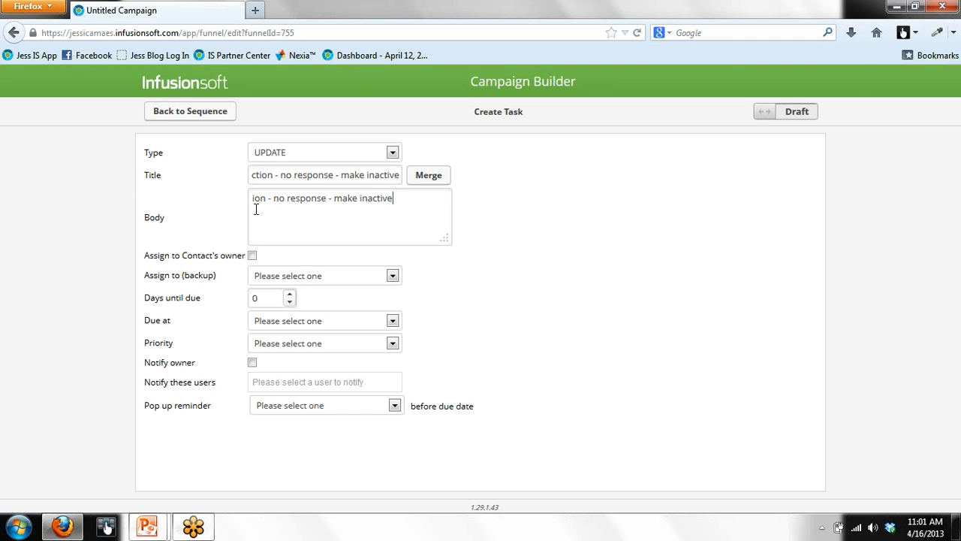
pyautogui.press('Home')
pyautogui.write('Reconn')
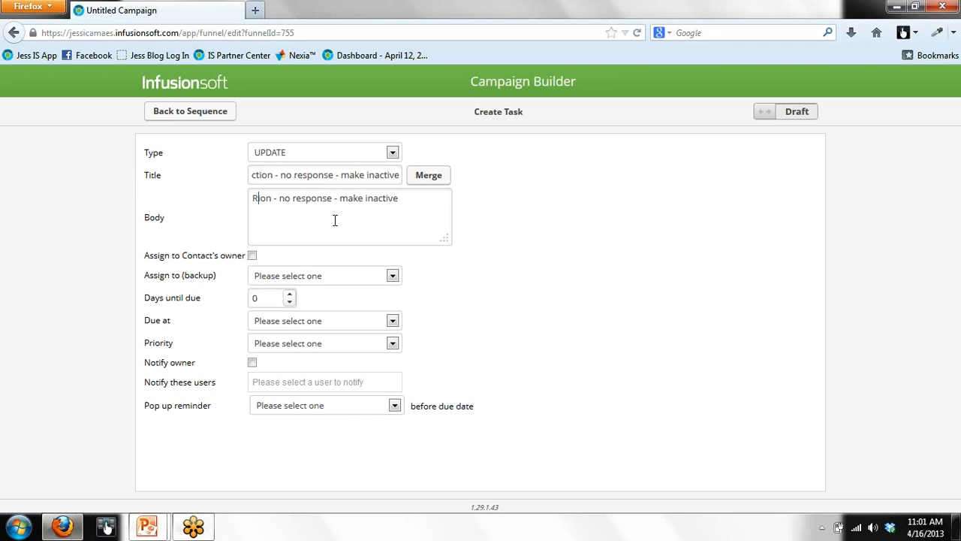
pyautogui.write('ecti')
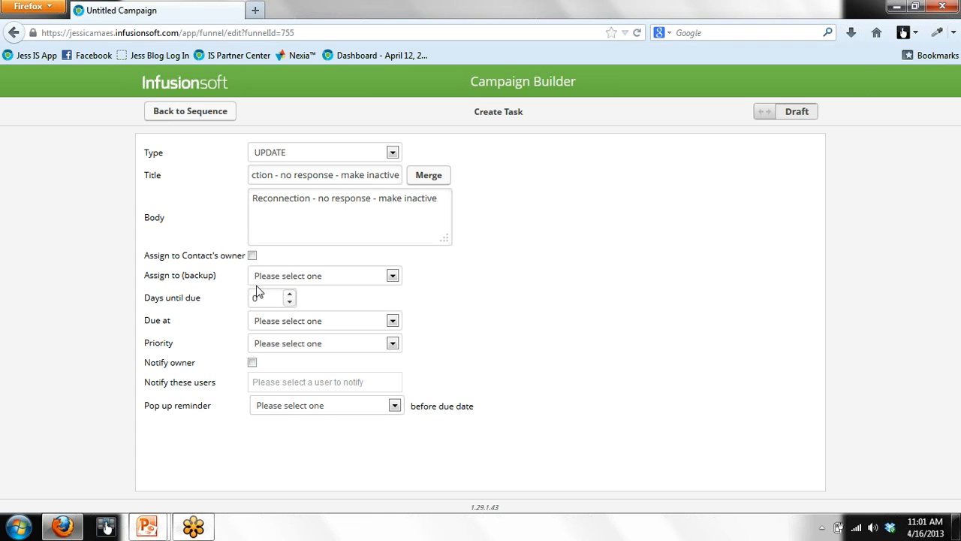
# Step: Choose a backup assignee for the task and add a user to the notify list
pyautogui.click(392, 276)
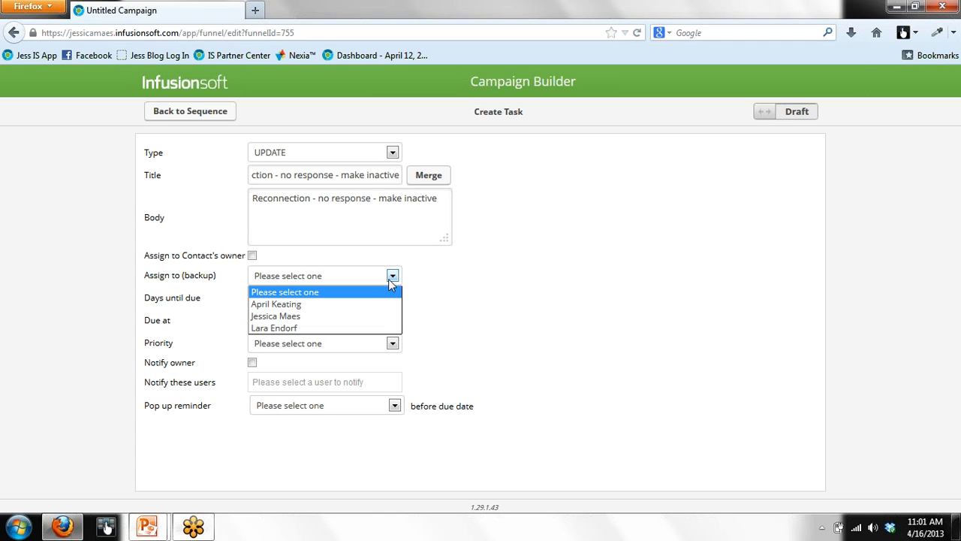
pyautogui.click(377, 316)
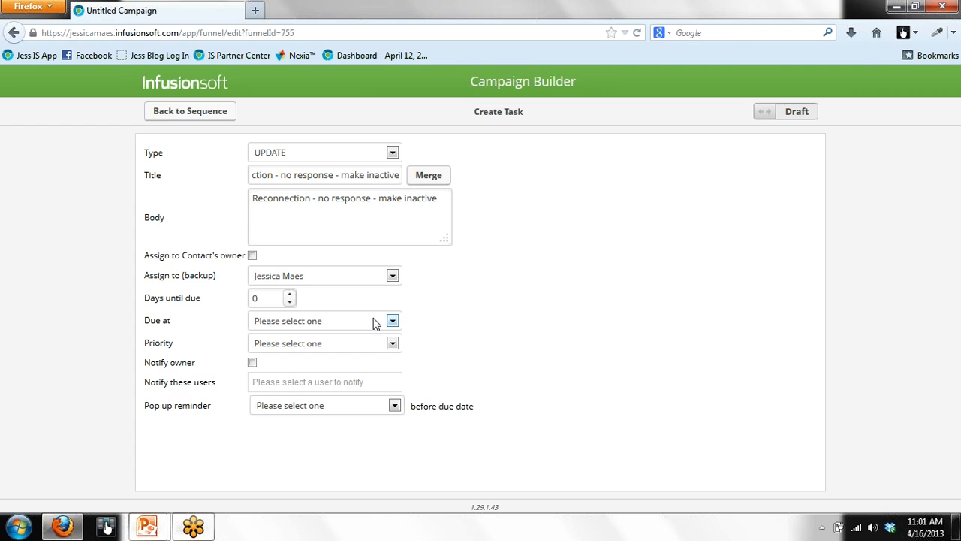
pyautogui.click(375, 381)
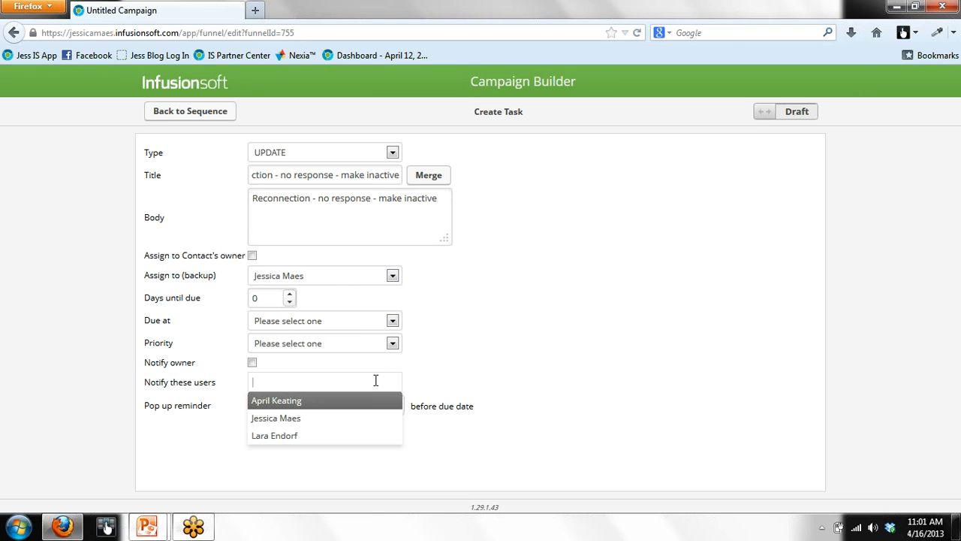
pyautogui.click(306, 419)
# Step: Set the task priority to 2. Essential to clear the warning, then return to the sequence
pyautogui.click(765, 112)
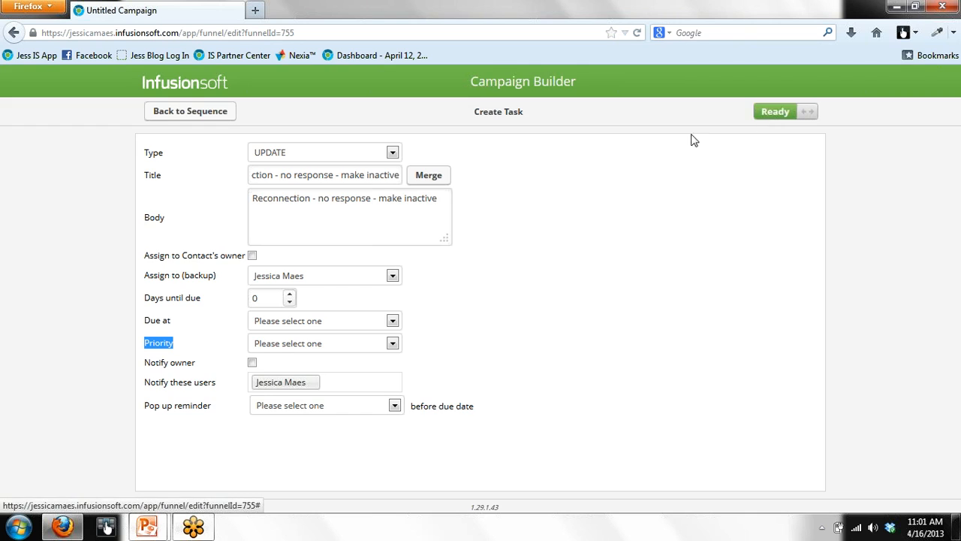
pyautogui.click(528, 269)
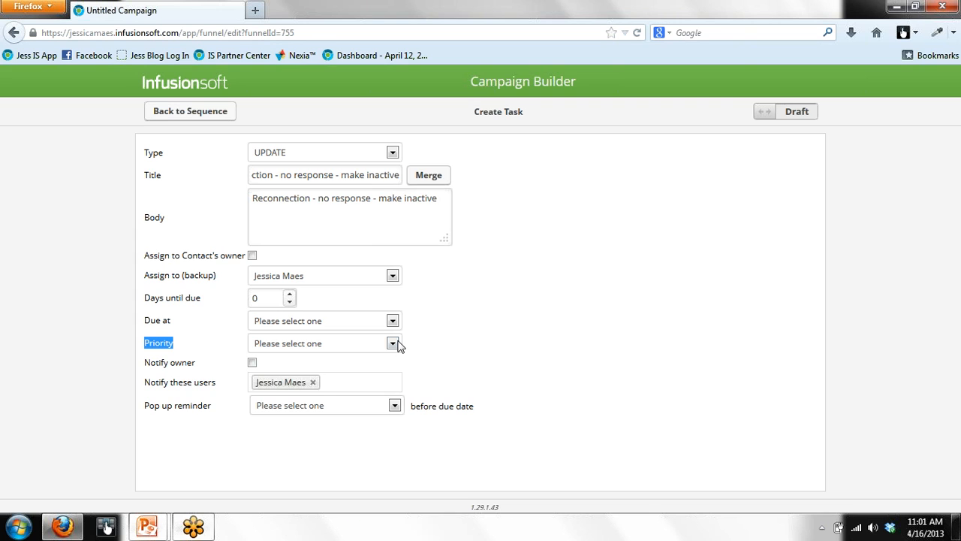
pyautogui.click(392, 343)
pyautogui.click(563, 342)
pyautogui.click(391, 344)
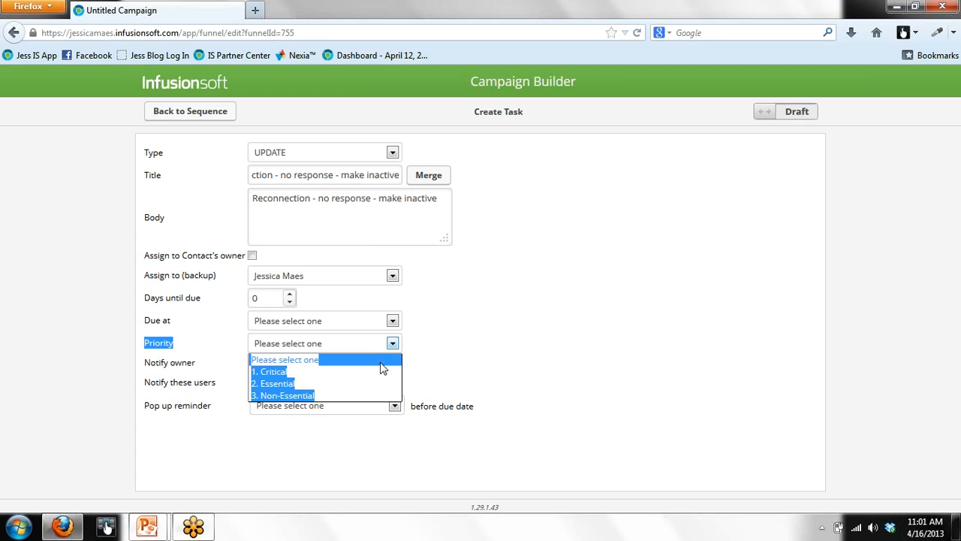
pyautogui.click(279, 383)
pyautogui.click(248, 229)
pyautogui.click(170, 114)
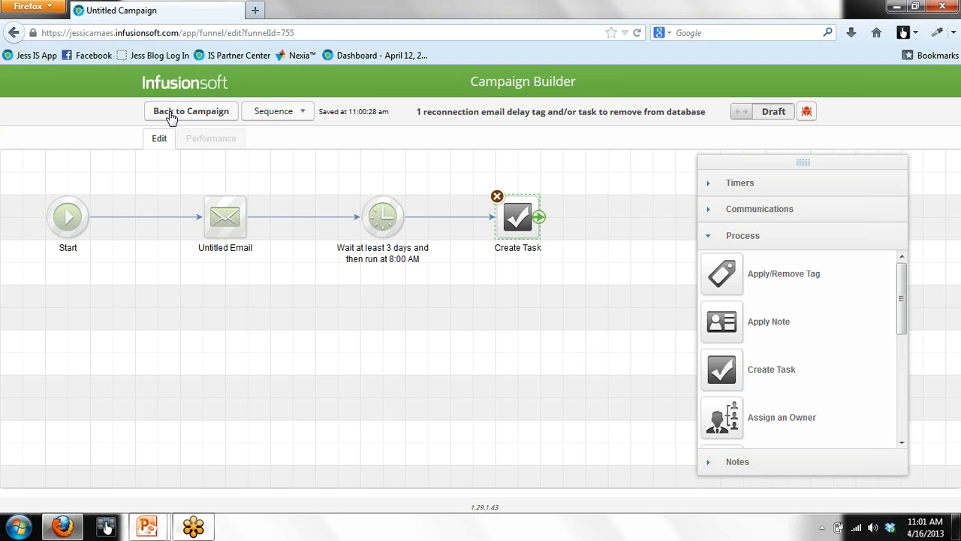
# Step: Recheck the Create Task step, set the reconnection sequence to Ready, and return to the Reconnection Demo campaign
pyautogui.doubleClick(511, 215)
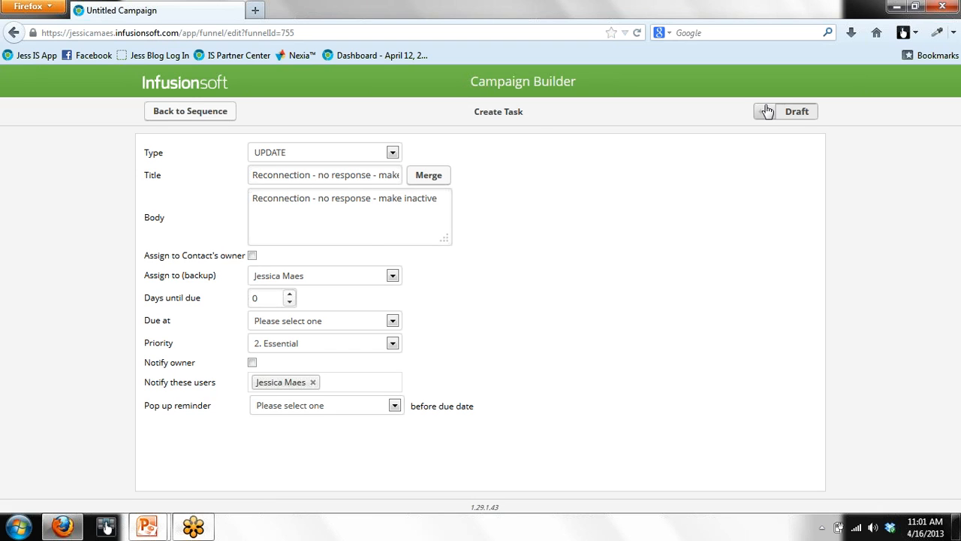
pyautogui.click(220, 114)
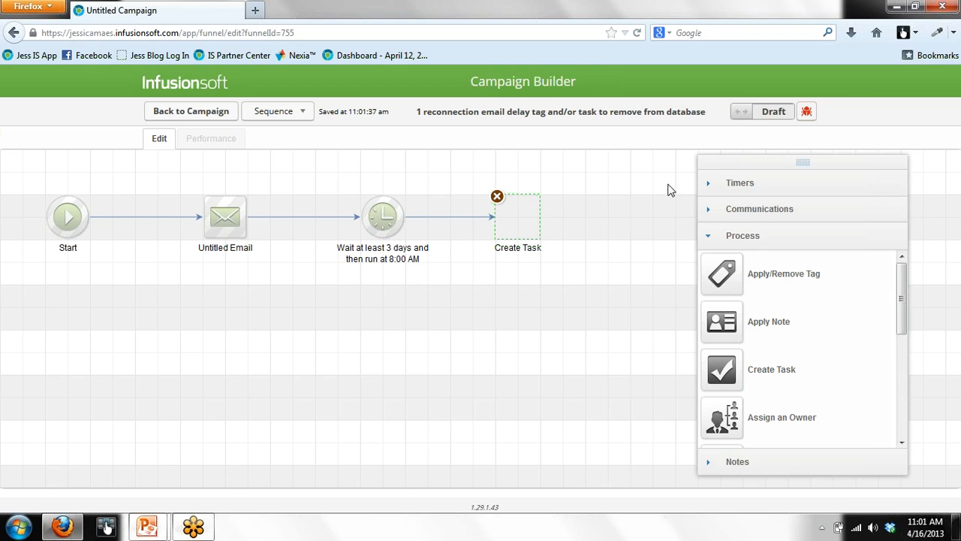
pyautogui.click(741, 114)
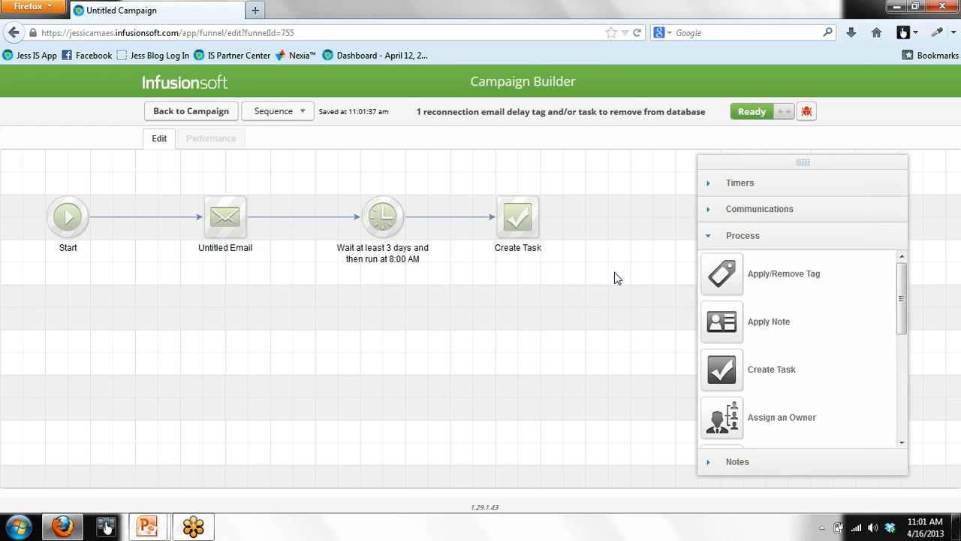
pyautogui.click(165, 113)
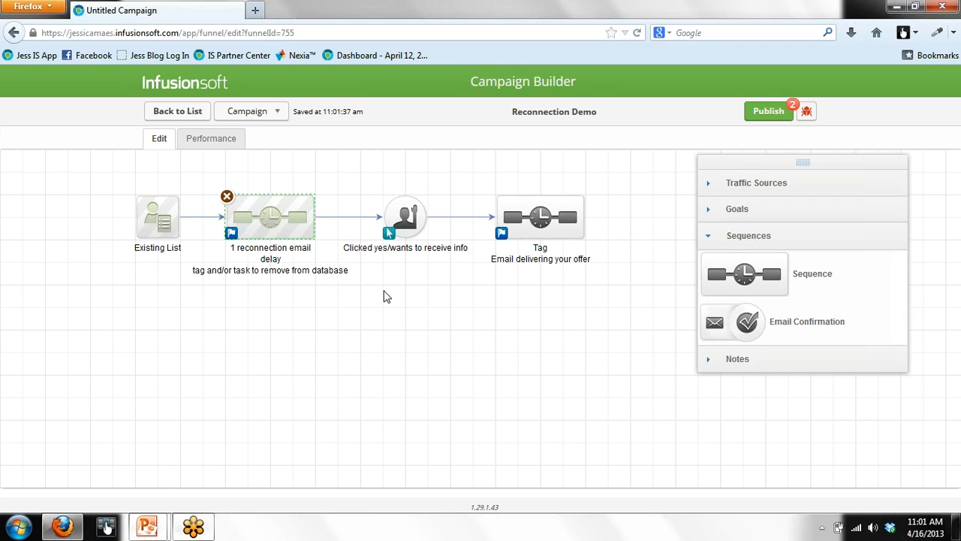
# Step: Tick the Special Report link in the Clicked yes/wants to receive info goal, then return to the campaign
pyautogui.doubleClick(411, 218)
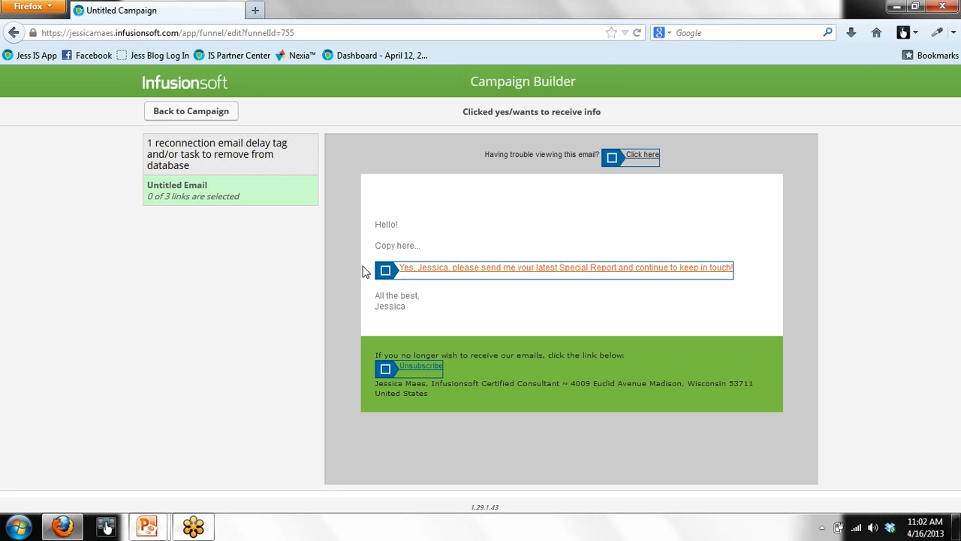
pyautogui.click(385, 272)
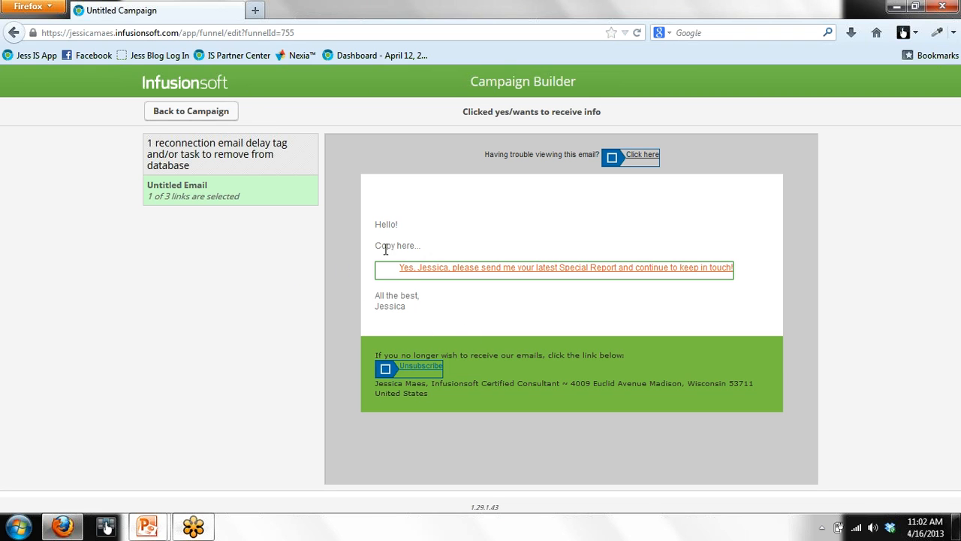
pyautogui.click(219, 112)
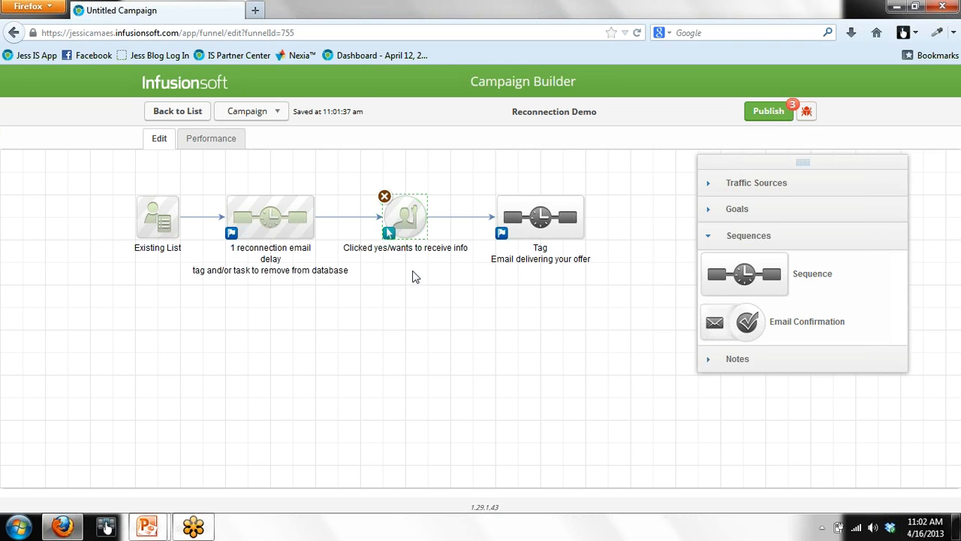
# Step: Open the Tag Email delivering your offer sequence and place an Email step after Start
pyautogui.doubleClick(540, 218)
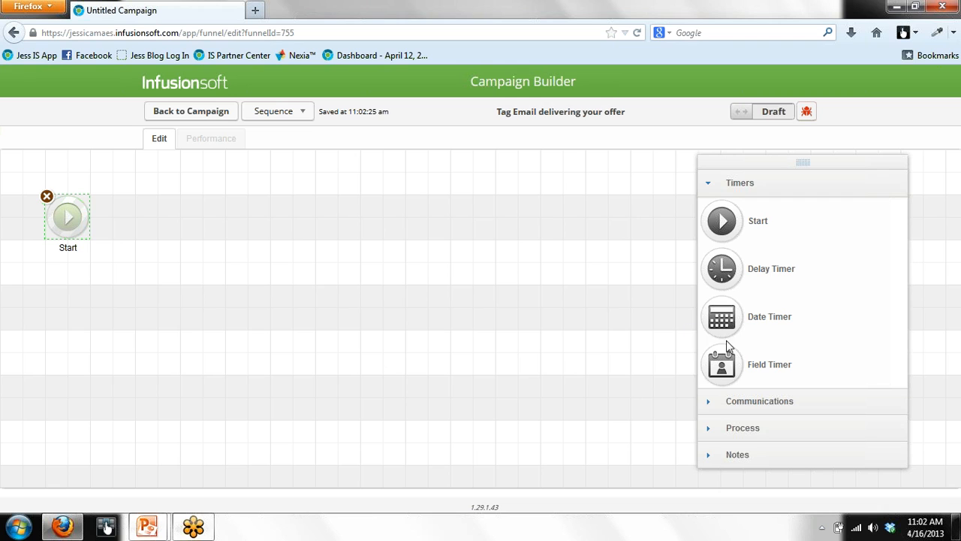
pyautogui.click(710, 401)
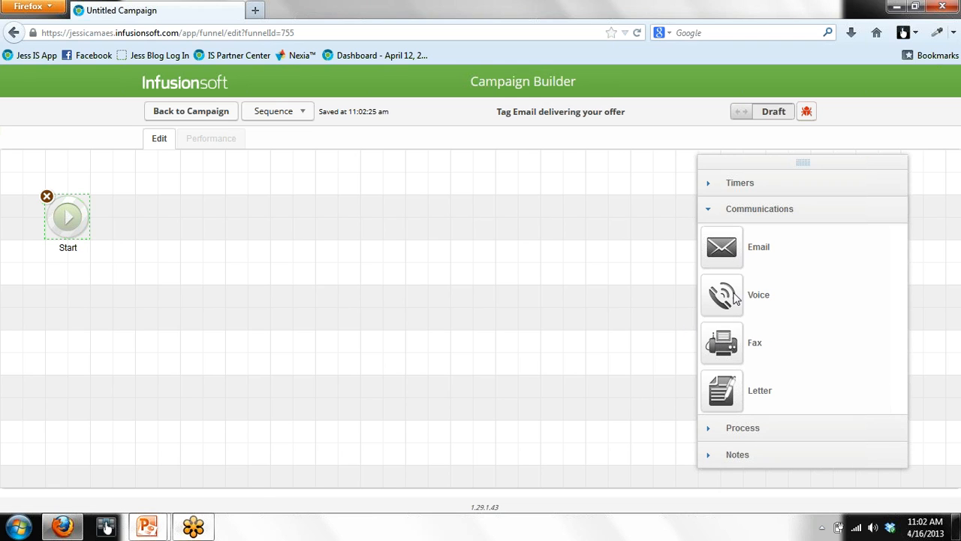
pyautogui.click(733, 428)
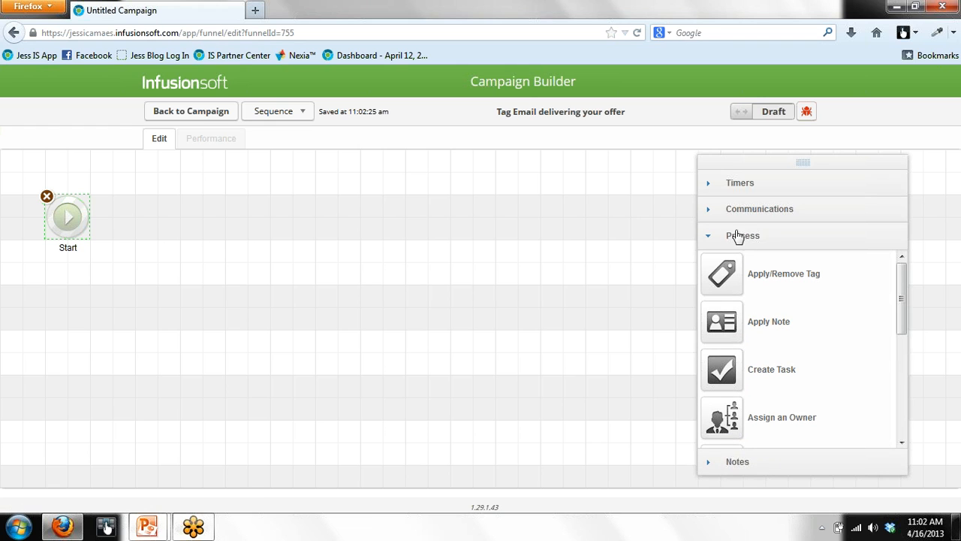
pyautogui.click(734, 218)
pyautogui.moveTo(723, 253); pyautogui.dragTo(194, 210)
# Step: Try to mark the Untitled Email ready, dismiss the blank-subject alert, and mark the offer sequence ready
pyautogui.doubleClick(208, 218)
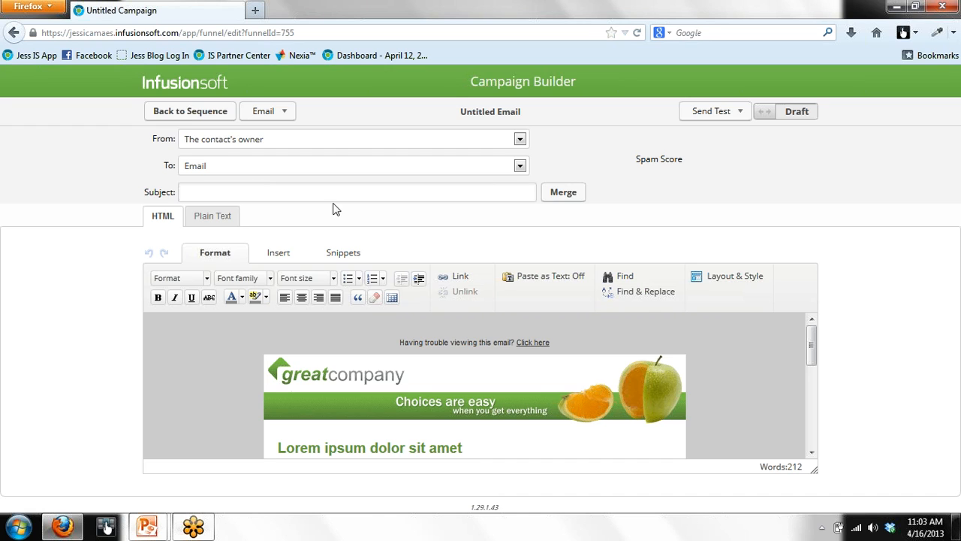
pyautogui.click(766, 112)
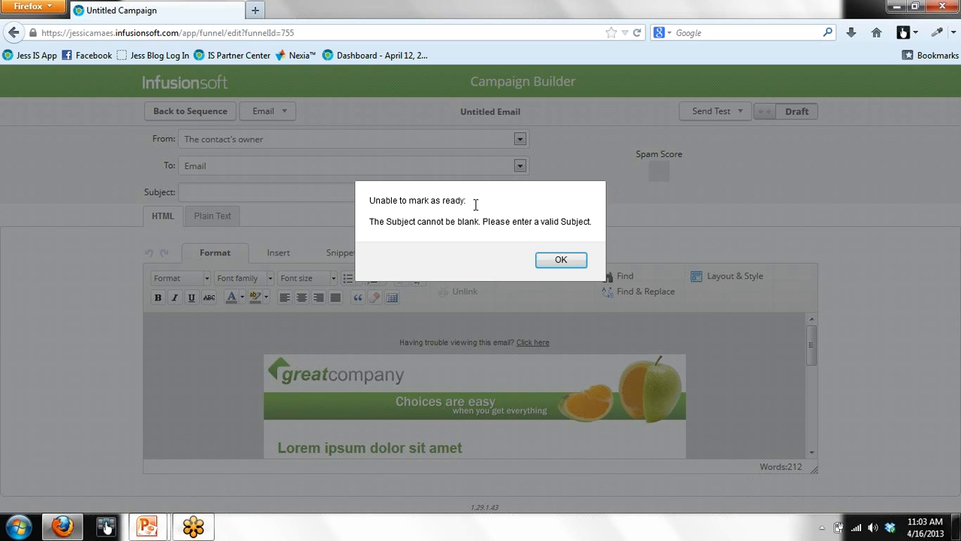
pyautogui.click(538, 263)
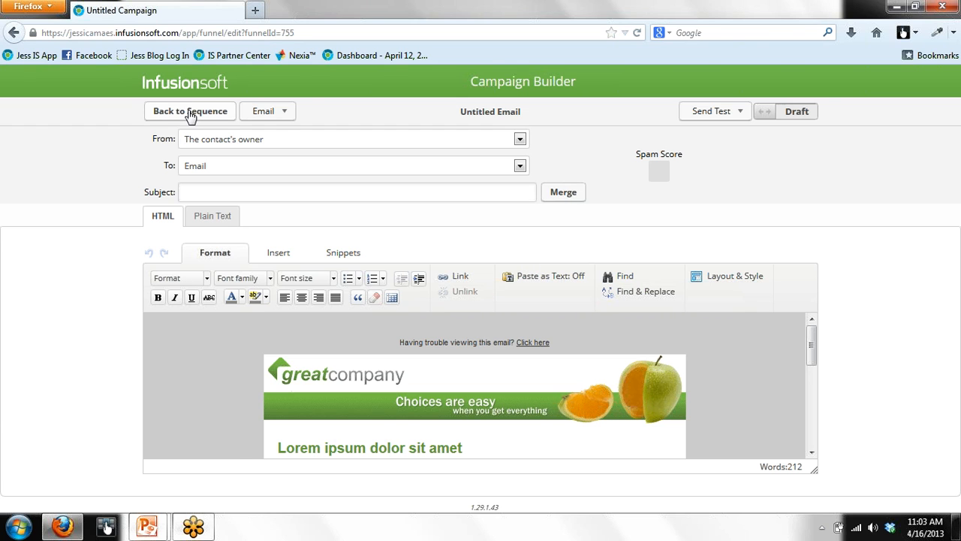
pyautogui.click(190, 112)
pyautogui.click(740, 111)
# Step: Publish Reconnection Demo's one traffic source, one goal and two sequences from the campaign overview
pyautogui.click(214, 111)
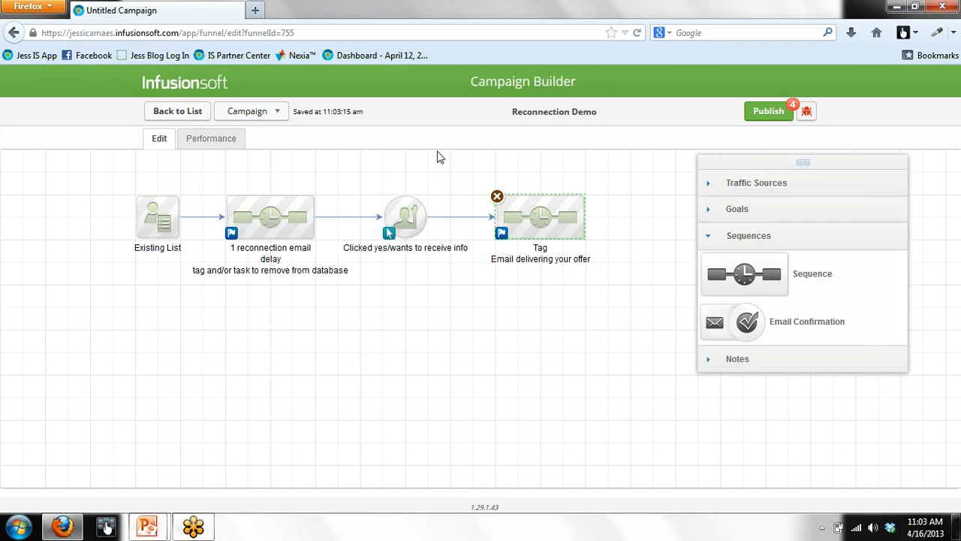
pyautogui.moveTo(467, 175); pyautogui.dragTo(639, 293)
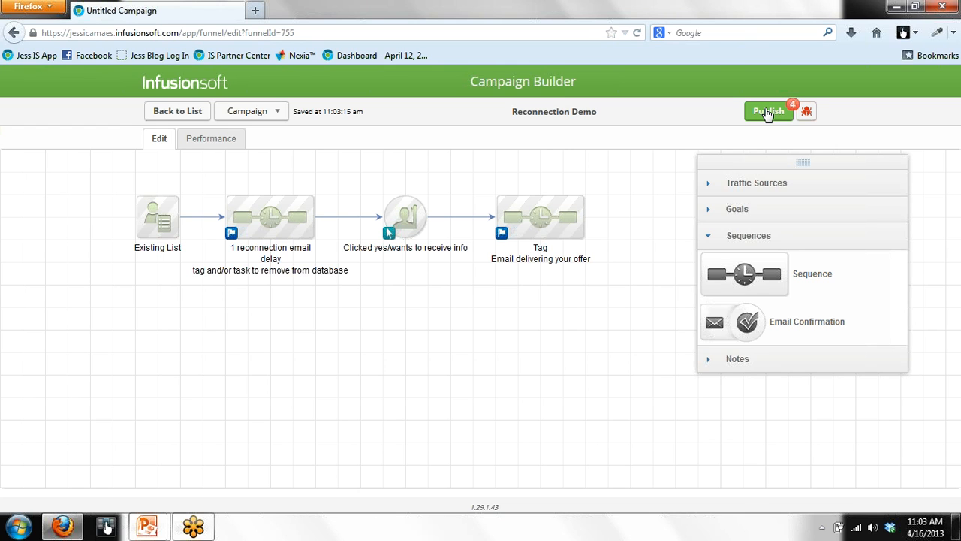
pyautogui.click(767, 112)
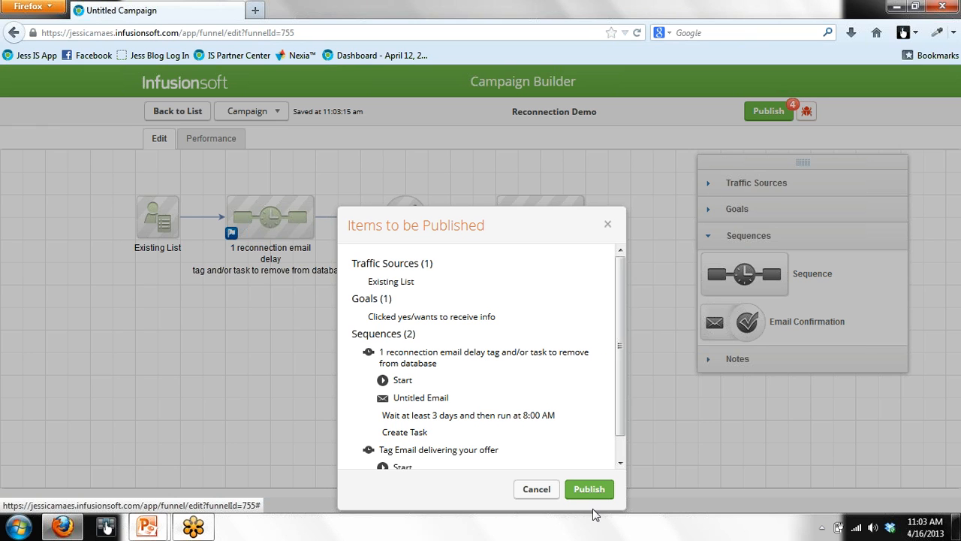
pyautogui.click(587, 489)
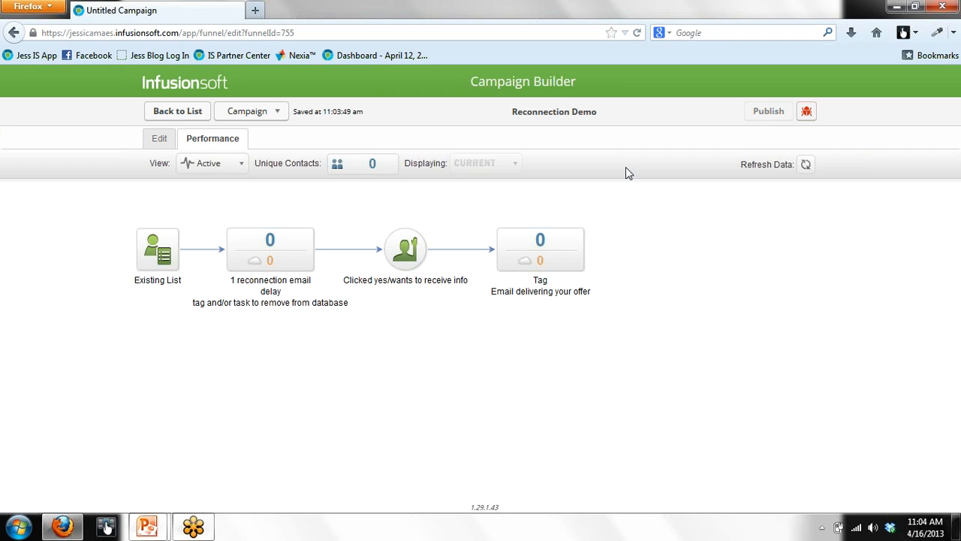
pyautogui.press('Return')
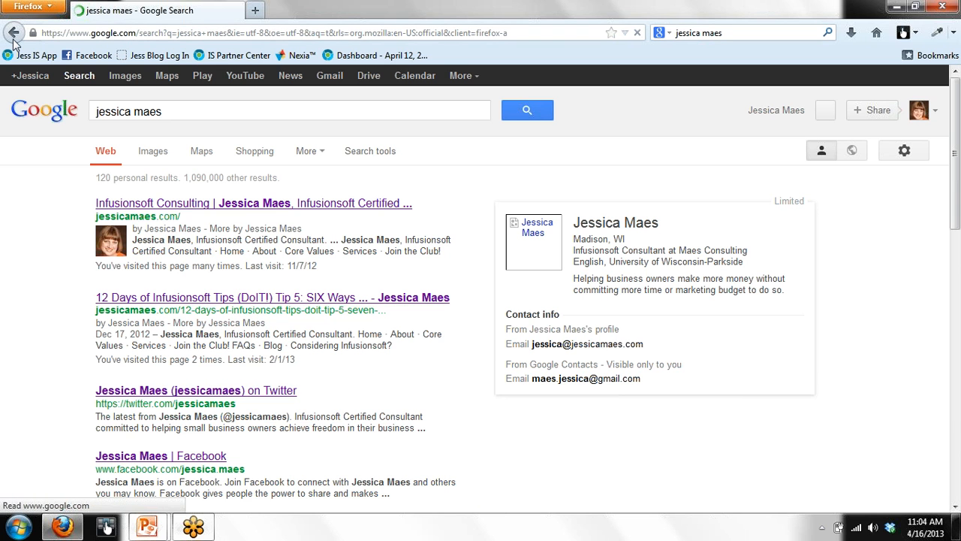
pyautogui.click(13, 35)
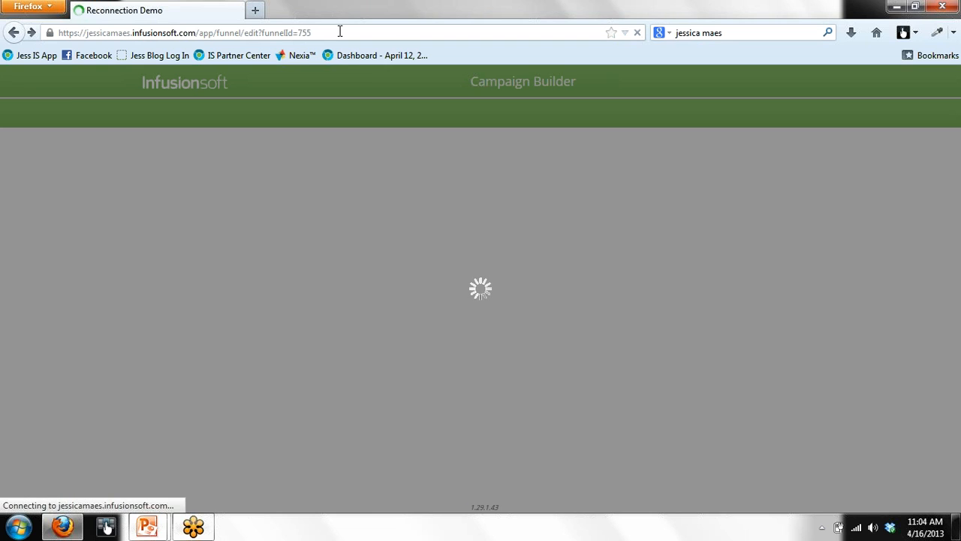
pyautogui.click(339, 32)
pyautogui.click(340, 32)
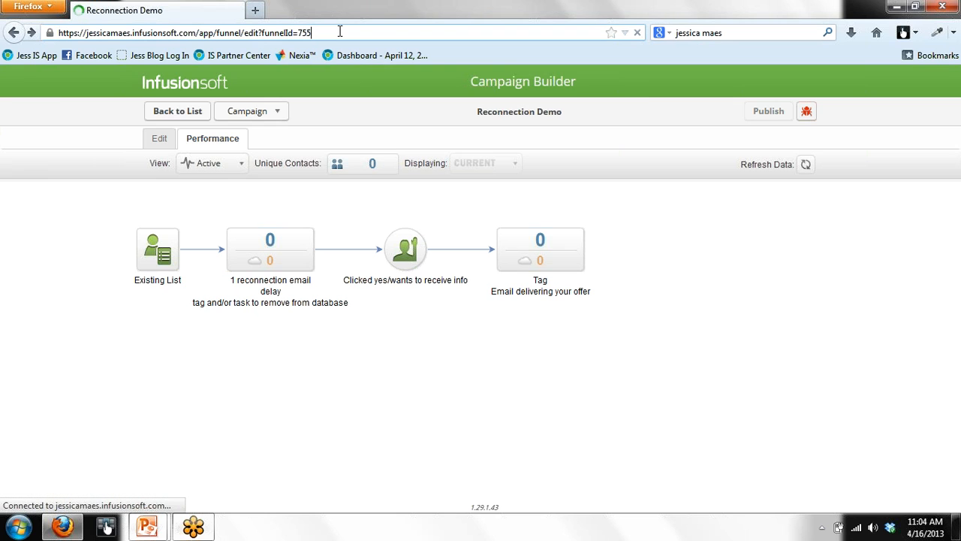
pyautogui.press('BackSpace')
pyautogui.press('BackSpace')
pyautogui.press('BackSpace')
pyautogui.press('BackSpace')
pyautogui.press('BackSpace')
pyautogui.press('BackSpace')
pyautogui.press('BackSpace')
pyautogui.press('BackSpace')
pyautogui.press('BackSpace')
pyautogui.press('BackSpace')
pyautogui.press('BackSpace')
pyautogui.press('BackSpace')
pyautogui.press('BackSpace')
pyautogui.press('BackSpace')
pyautogui.press('BackSpace')
pyautogui.press('BackSpace')
pyautogui.press('BackSpace')
pyautogui.press('BackSpace')
pyautogui.press('BackSpace')
pyautogui.press('BackSpace')
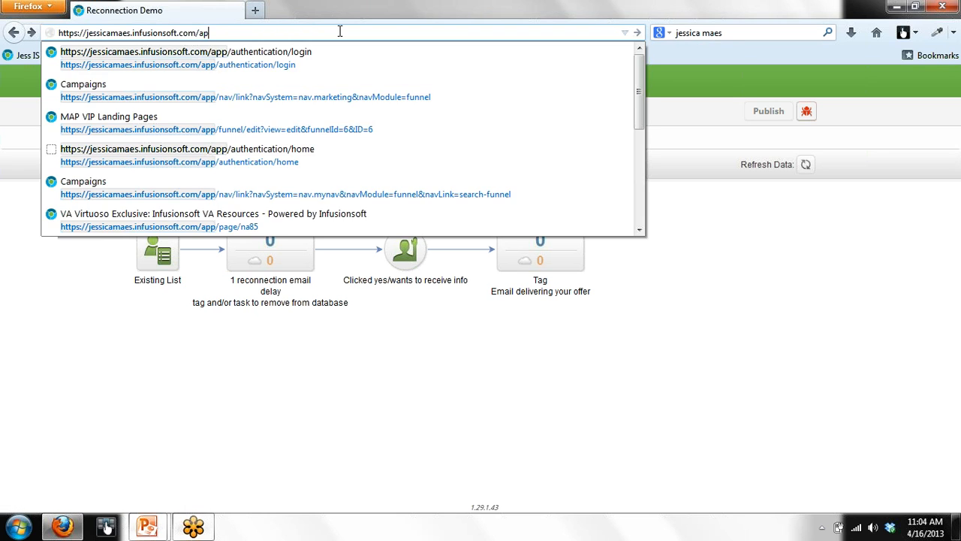
# Step: Load the Dashboard and search Find a Contact for the test contact's name, returning two records
pyautogui.press('Return')
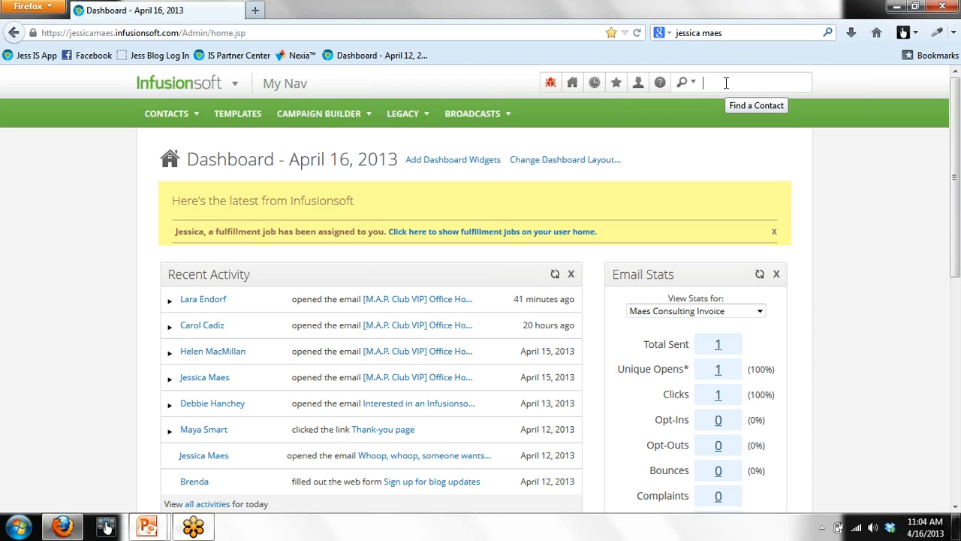
pyautogui.press('Return')
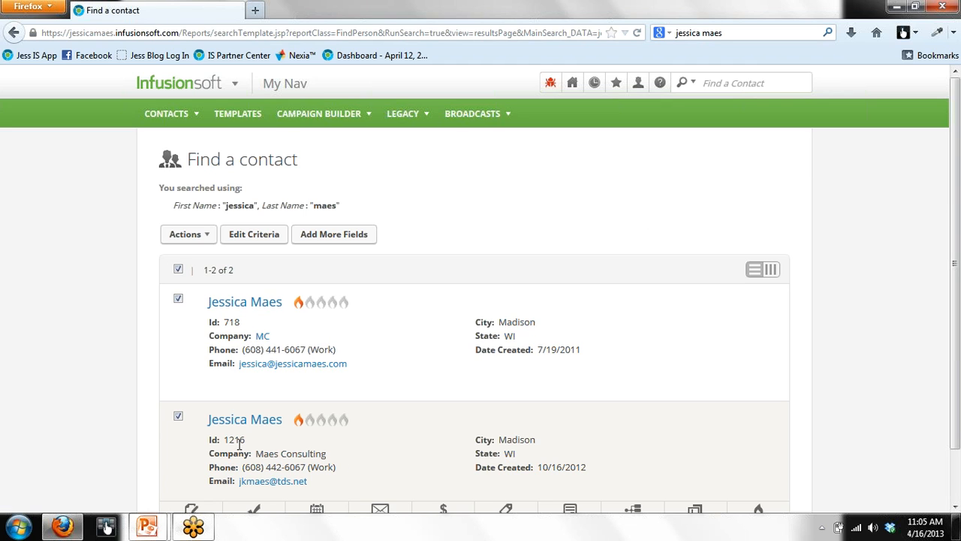
# Step: Exclude the second matching contact and open Start/Stop a Campaign Sequence for the remaining one
pyautogui.click(178, 416)
pyautogui.click(206, 235)
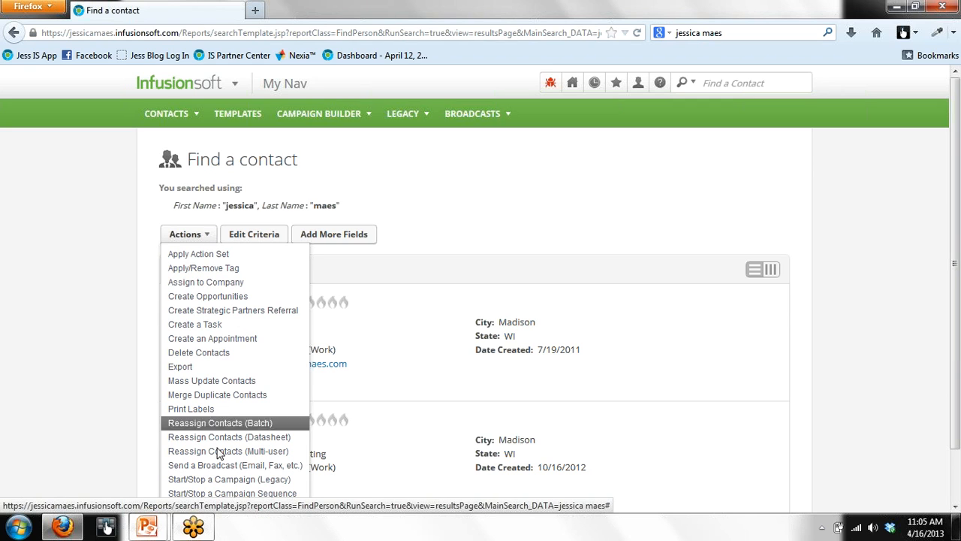
pyautogui.click(223, 495)
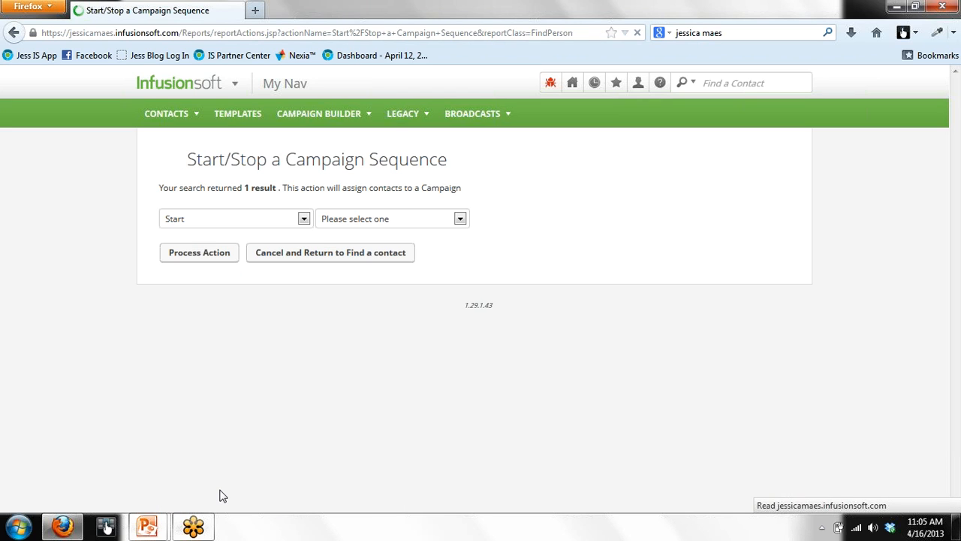
# Step: Choose the Reconnection Demo campaign and its reconnection email sequence
pyautogui.click(460, 219)
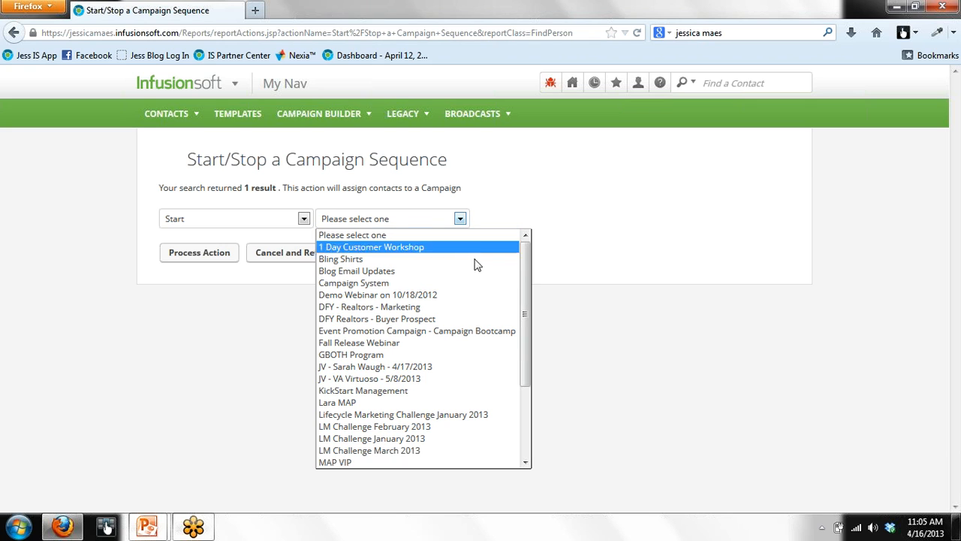
pyautogui.moveTo(528, 295); pyautogui.dragTo(524, 363)
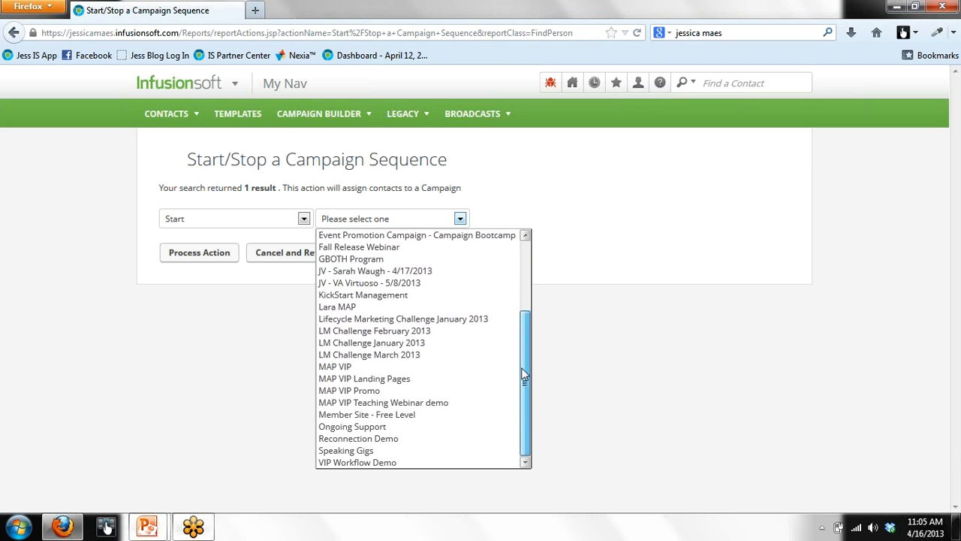
pyautogui.click(409, 442)
pyautogui.click(616, 219)
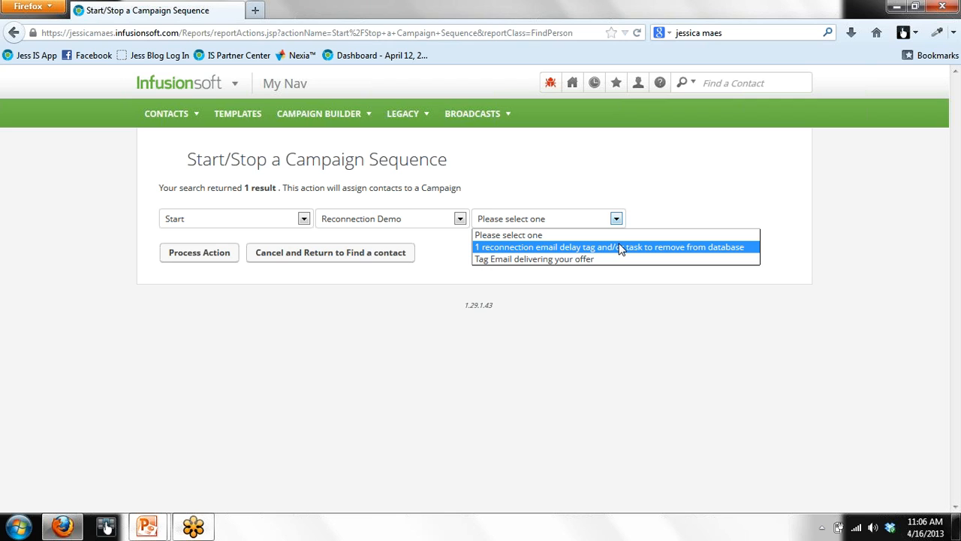
pyautogui.click(620, 249)
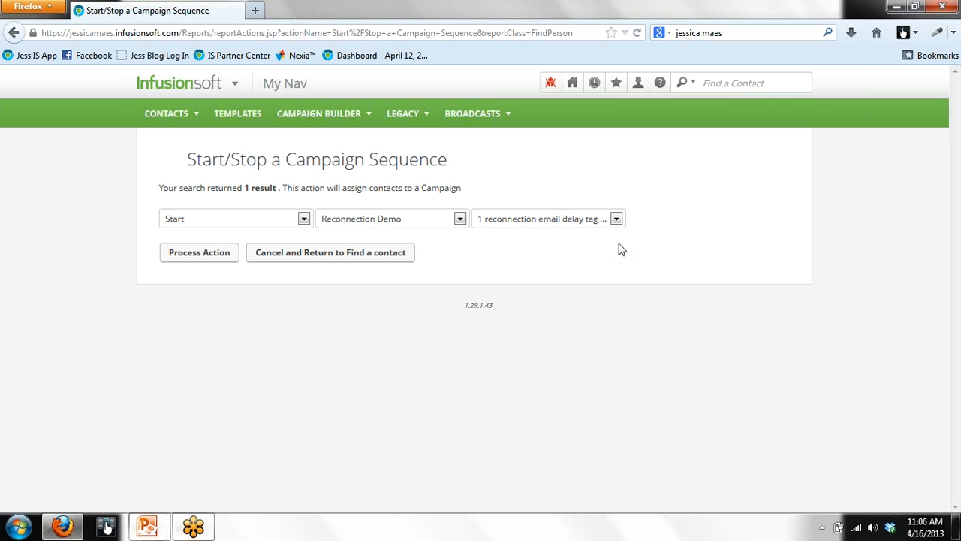
# Step: Process the sequence start for the contact and go to Marketing > Campaign Builder
pyautogui.click(199, 252)
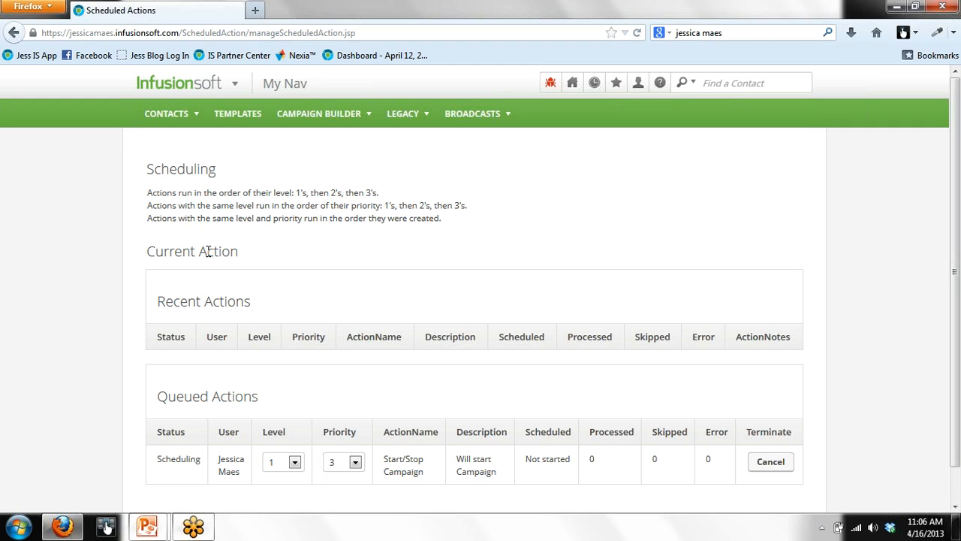
pyautogui.moveTo(205, 84)
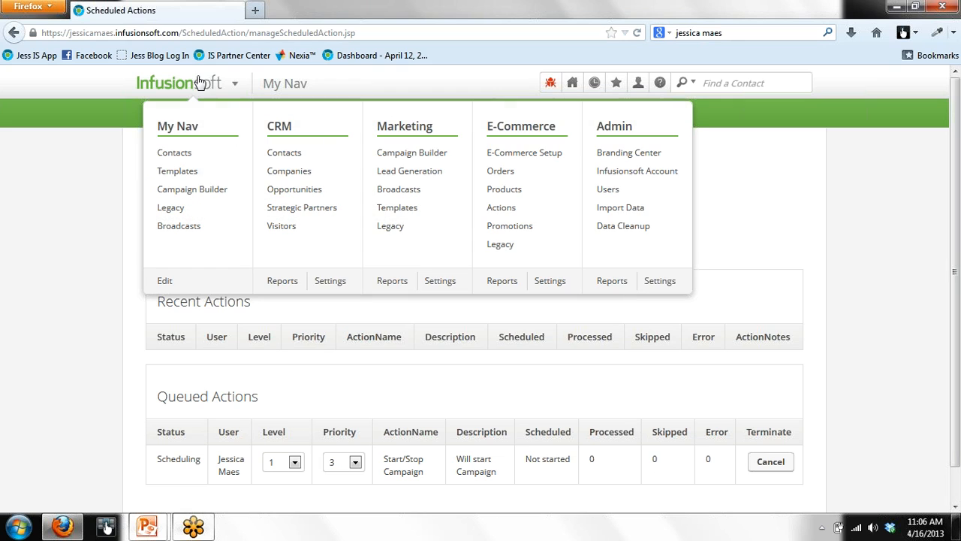
pyautogui.click(392, 162)
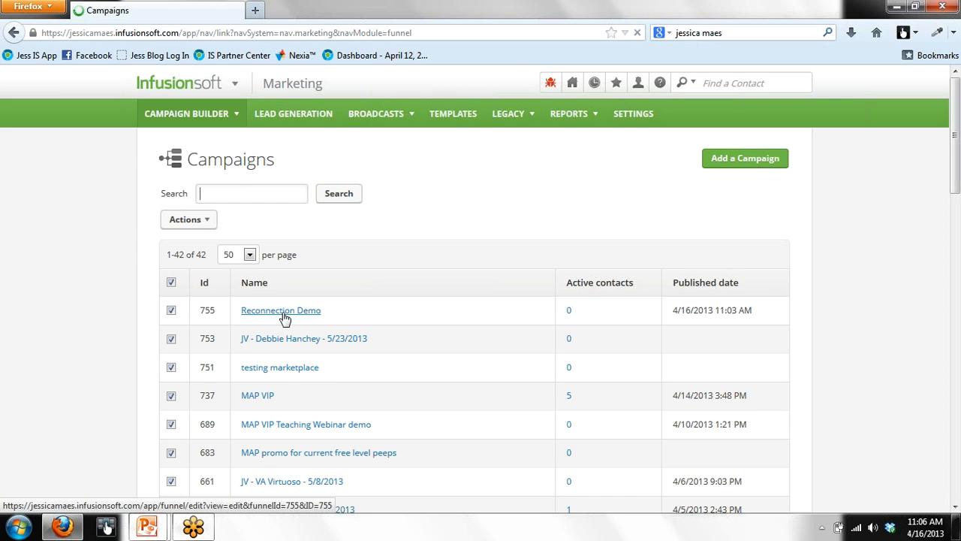
# Step: Open Reconnection Demo and inspect its Performance view: 1 contact in the reconnection email sequence
pyautogui.click(284, 313)
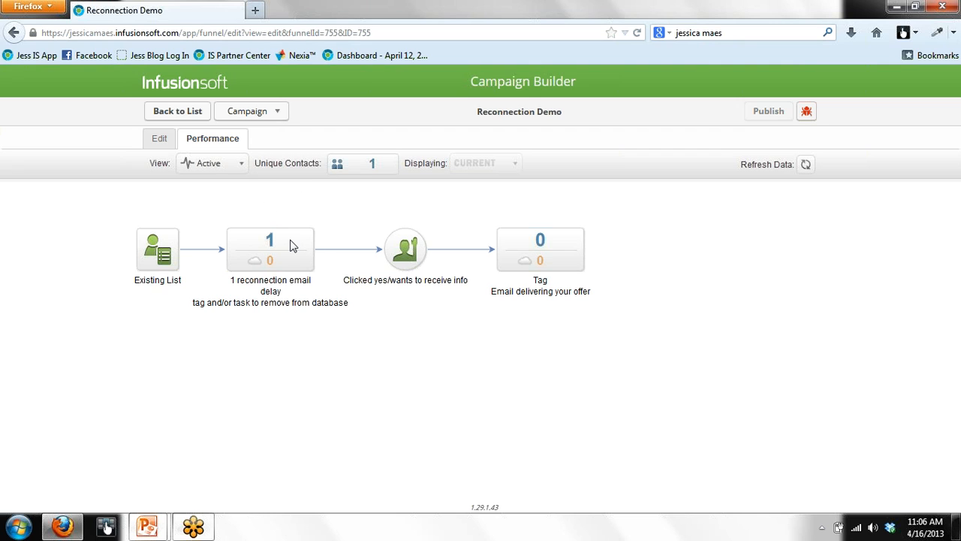
pyautogui.moveTo(293, 245)
pyautogui.moveTo(531, 258)
pyautogui.moveTo(275, 263)
# Step: On the Edit canvas, marquee-select all four steps, then the Clicked yes goal, then the Tag sequence
pyautogui.click(160, 139)
pyautogui.moveTo(94, 171); pyautogui.dragTo(668, 359)
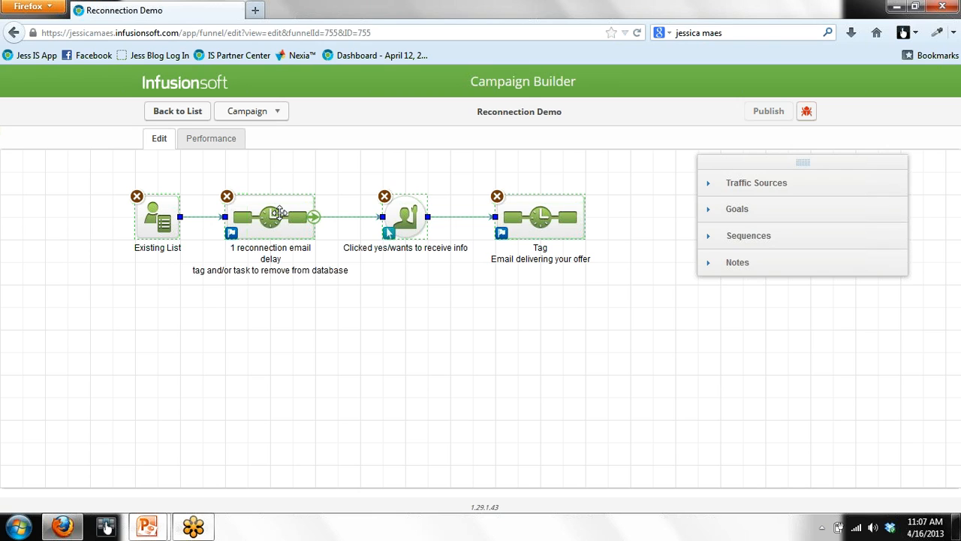
pyautogui.moveTo(358, 175); pyautogui.dragTo(451, 283)
pyautogui.moveTo(471, 167); pyautogui.dragTo(601, 335)
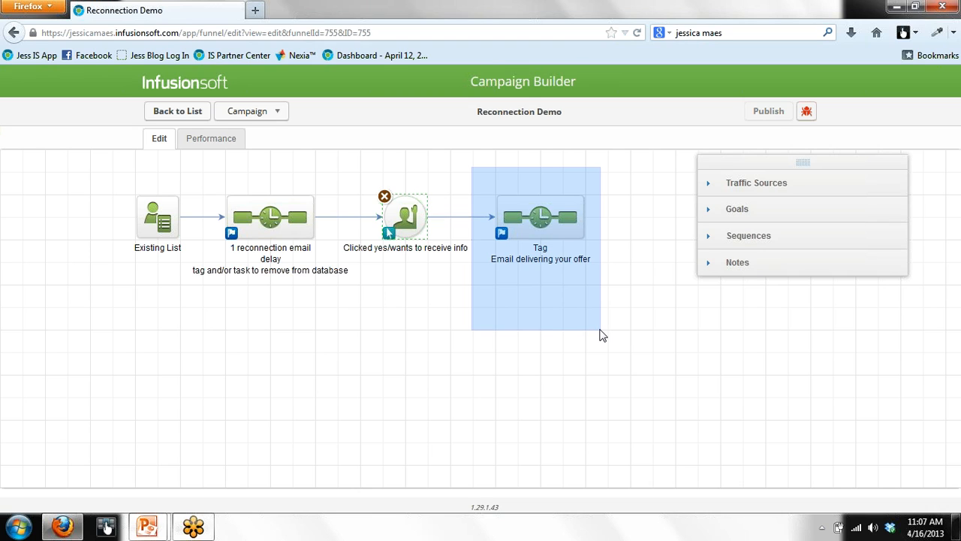
pyautogui.moveTo(600, 335); pyautogui.dragTo(601, 335)
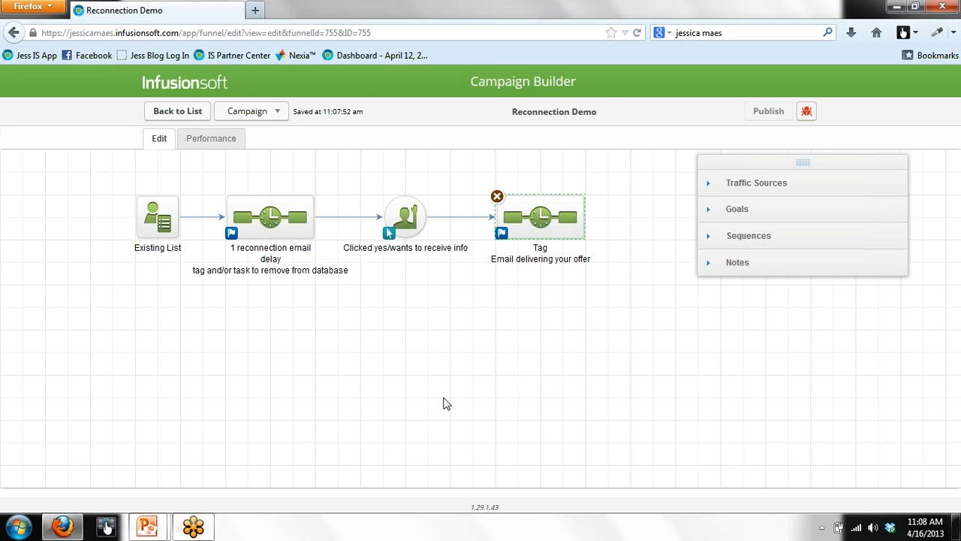
# Step: Deselect the Tag sequence and bring the Creating A Reconnection Campaign slide show to the front
pyautogui.click(490, 396)
pyautogui.moveTo(147, 525)
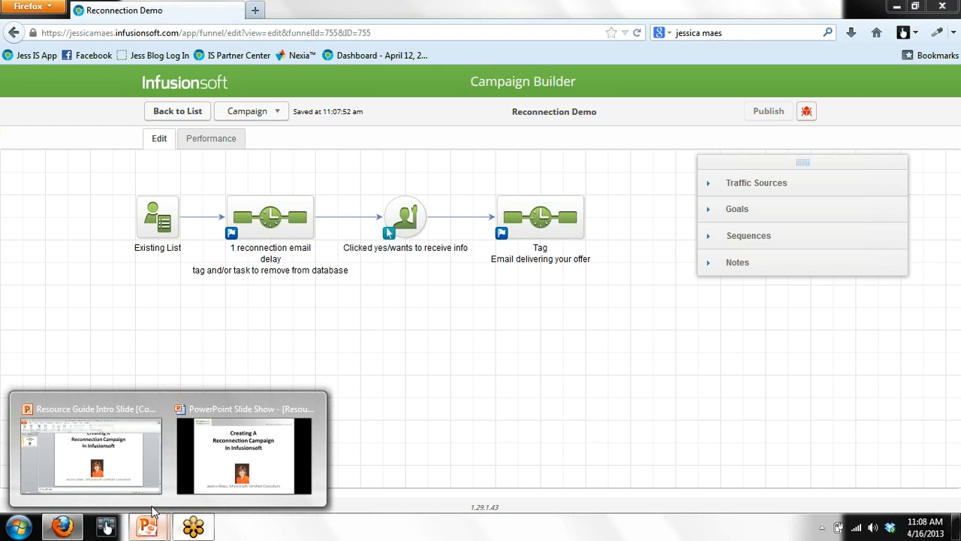
pyautogui.click(242, 487)
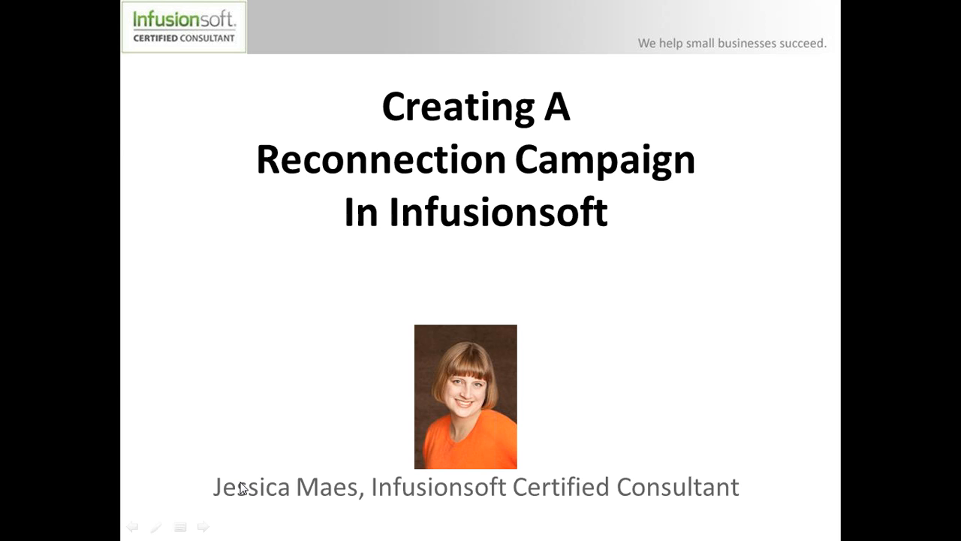